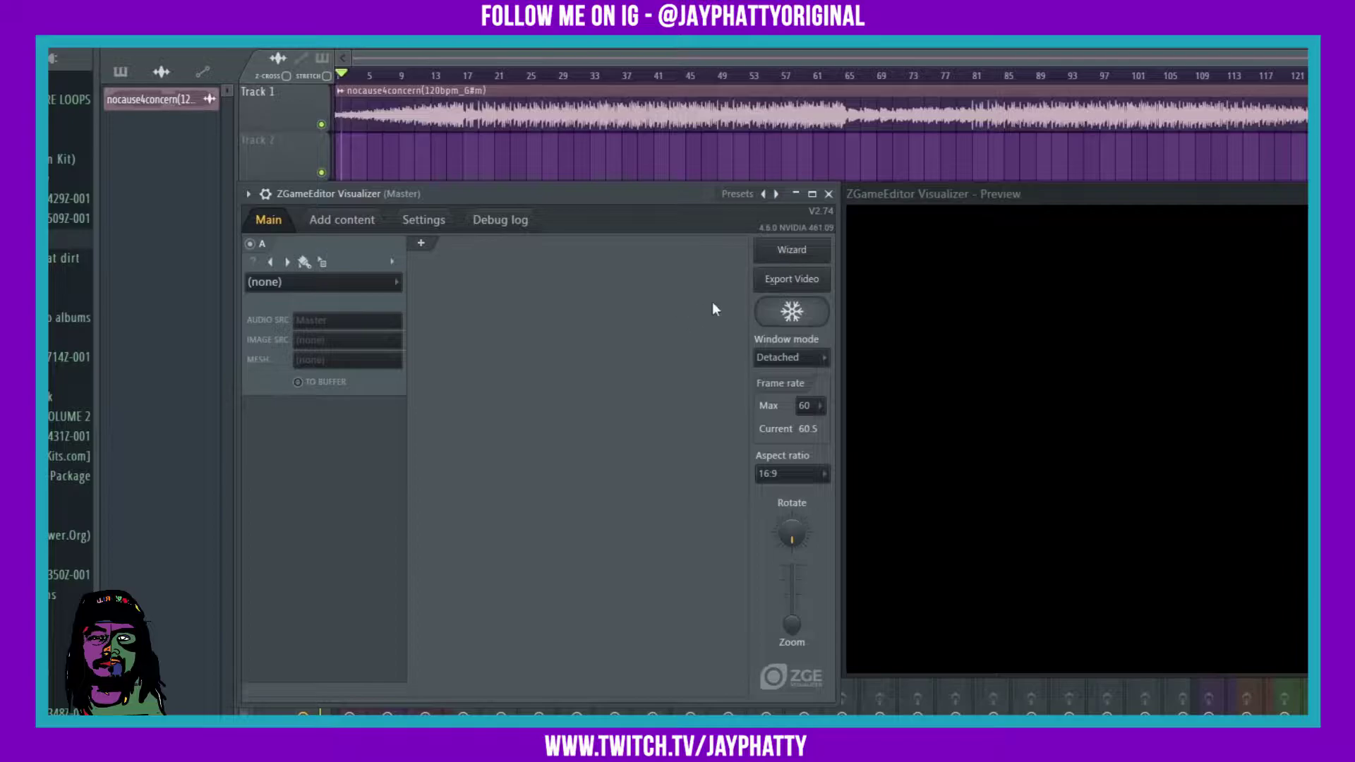
Close the detached Preview window to reveal the Video wizard
{"action": "left_click", "coordinate": [782, 266]}
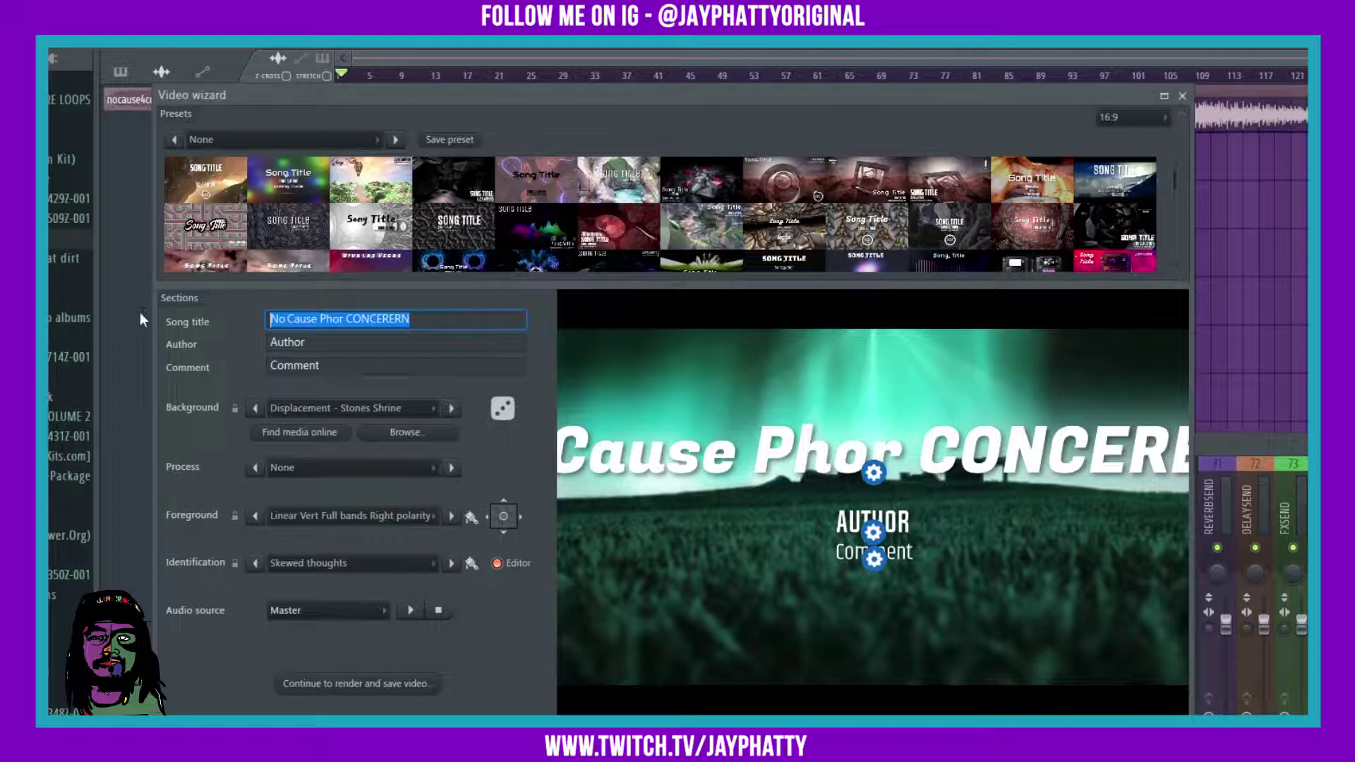
Enter 'My Beat' as song title, the artist's name as author, and 'Space Type Beat' as comment
{"action": "type", "text": "My BV"}
{"action": "key", "text": "BackSpace"}
{"action": "type", "text": "eat"}
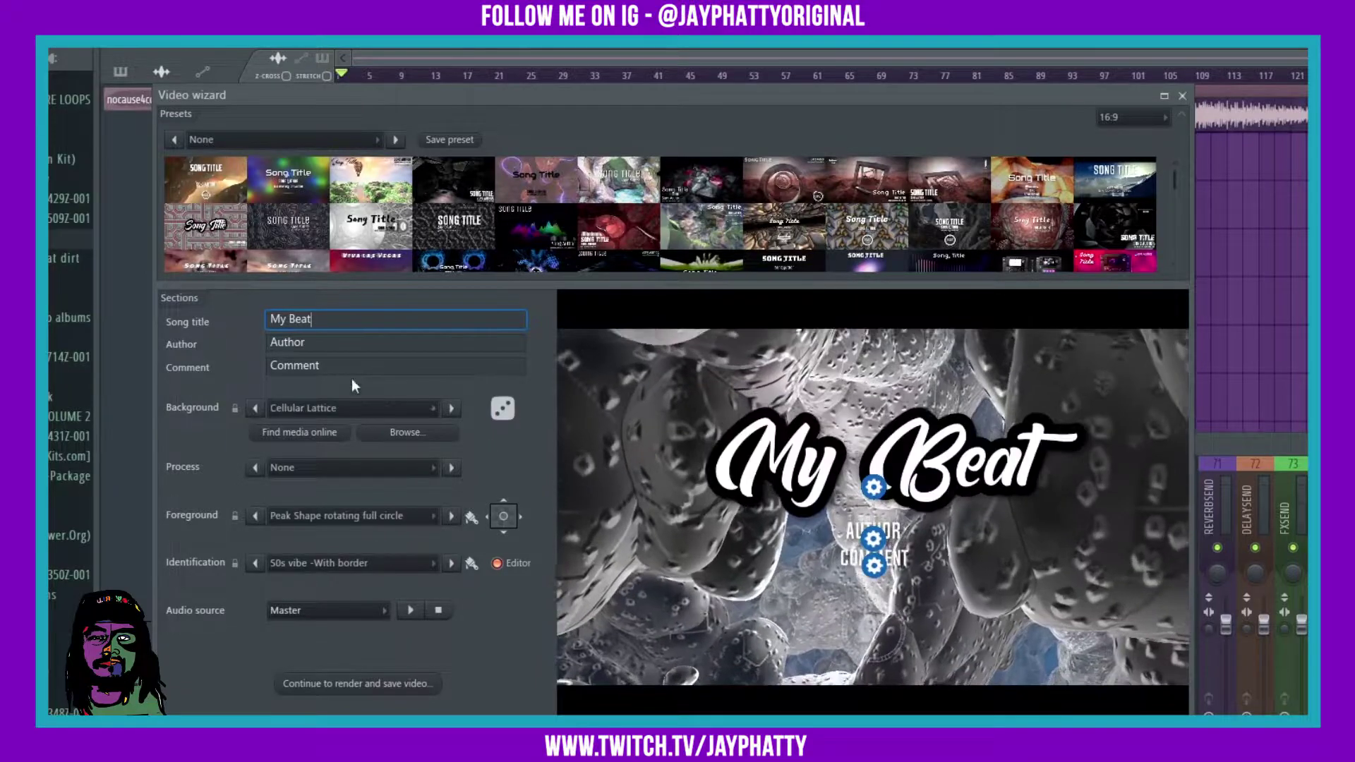
{"action": "left_click", "coordinate": [312, 340]}
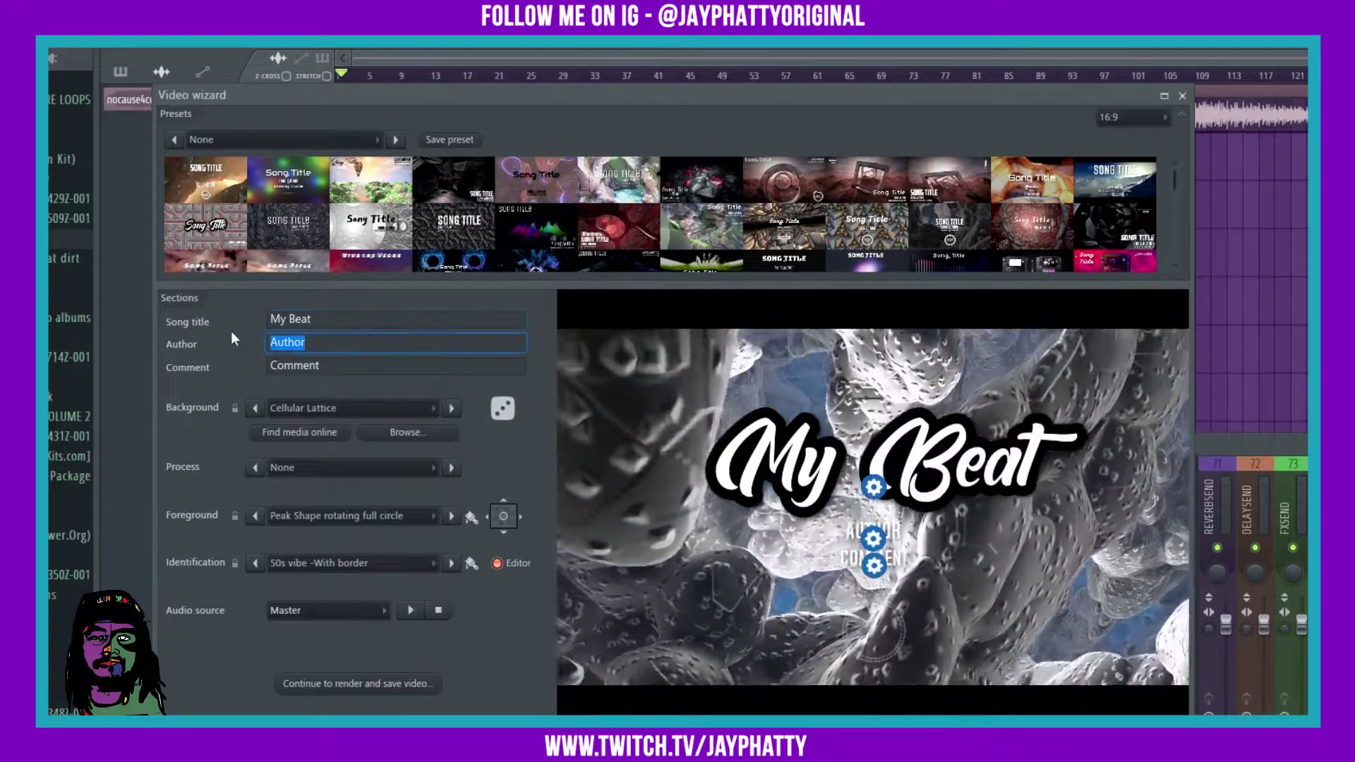
{"action": "type", "text": "Jay Phatty"}
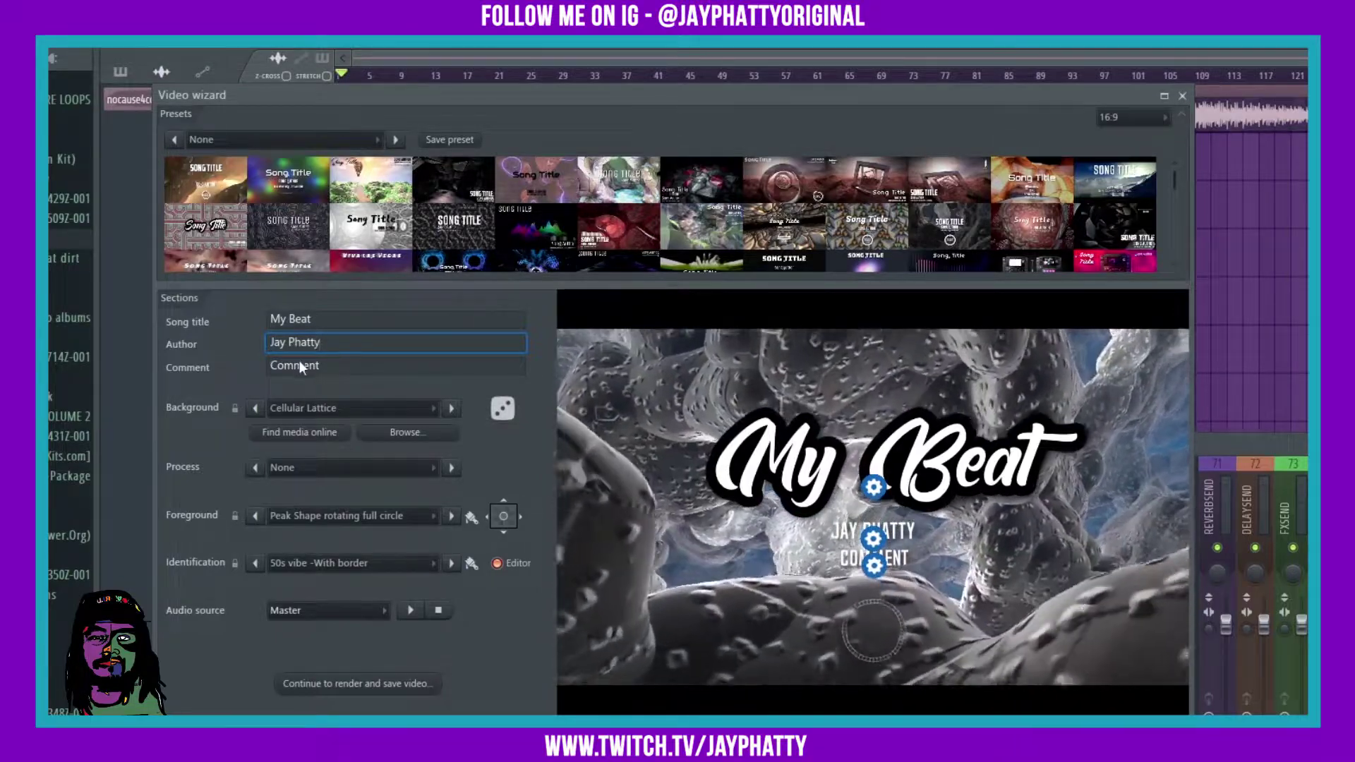
{"action": "left_click", "coordinate": [299, 363]}
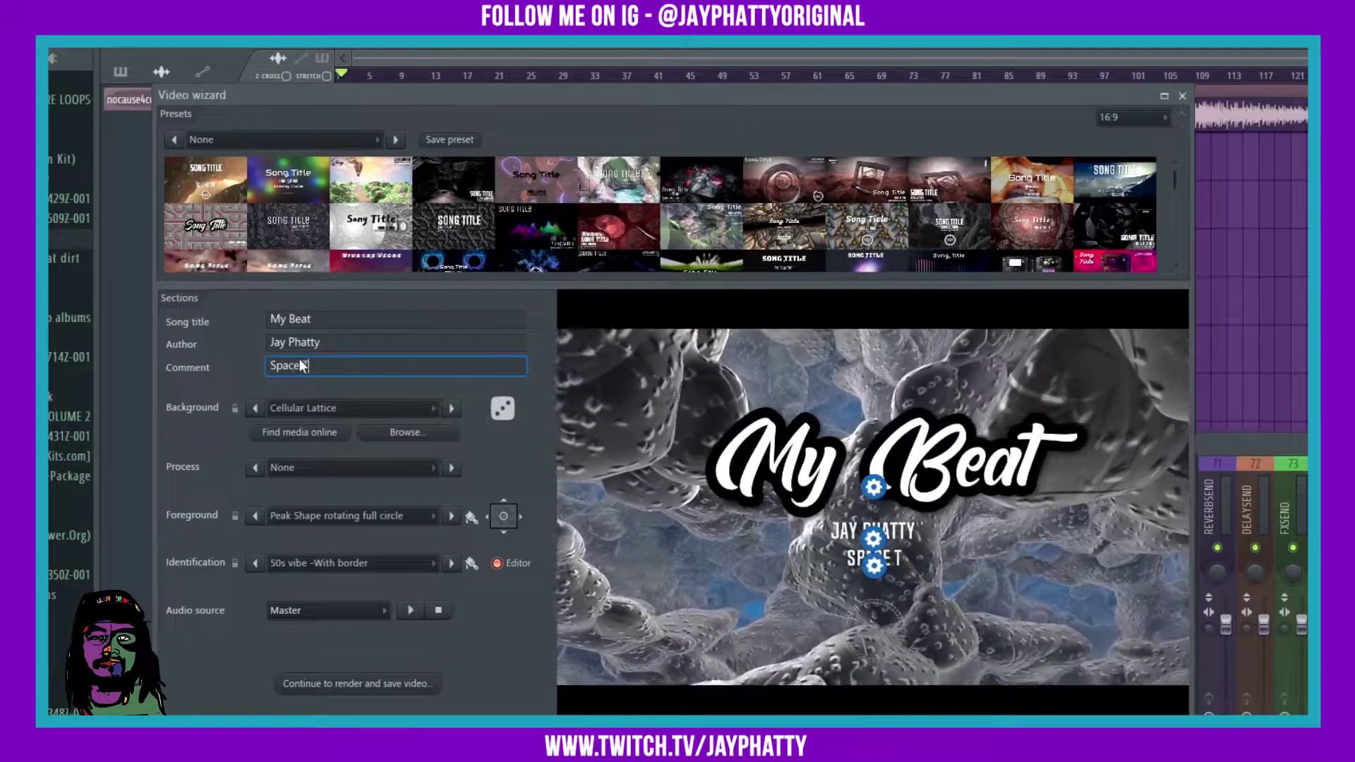
{"action": "type", "text": "Space Type Beat"}
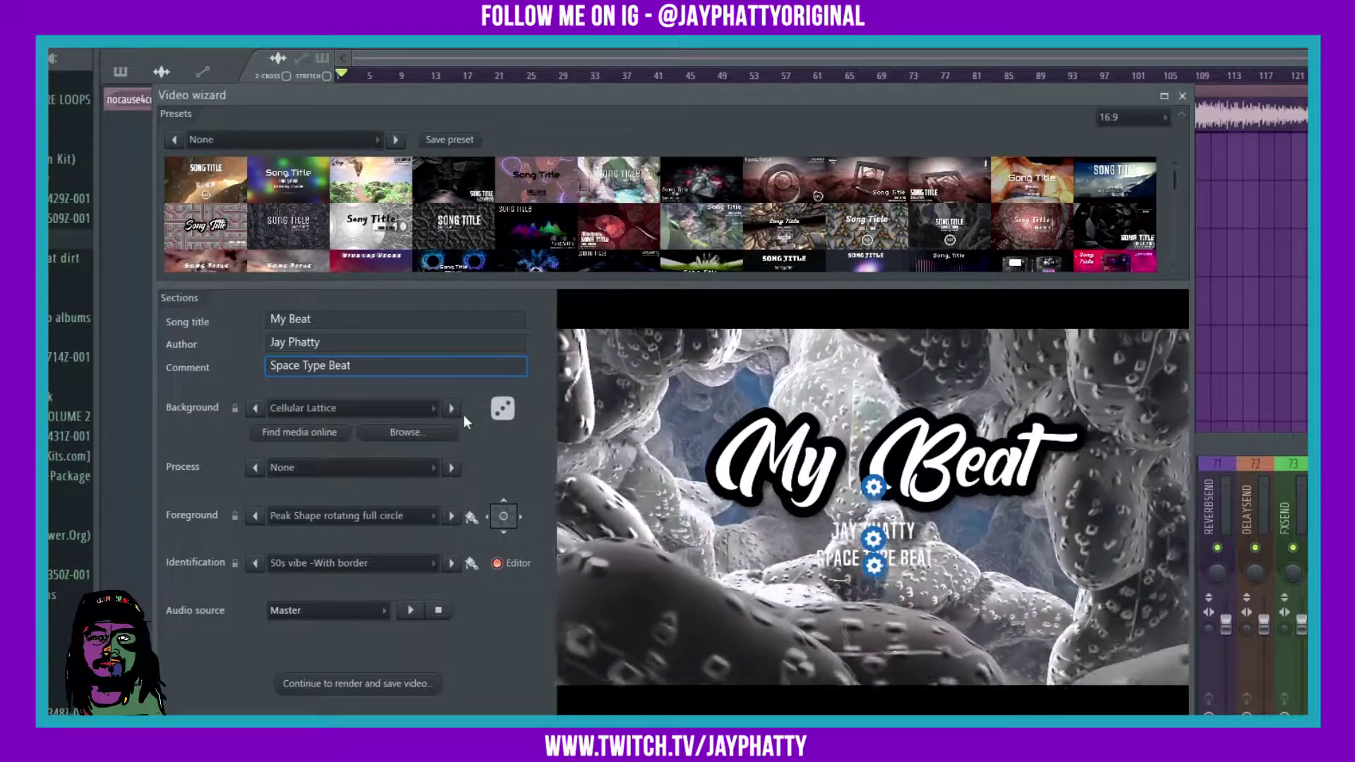
Keep the Cellular Lattice background and cycle process effects through Blooming and Dot Matrix to Handheld Camera
{"action": "left_click", "coordinate": [451, 408]}
{"action": "left_click", "coordinate": [452, 408]}
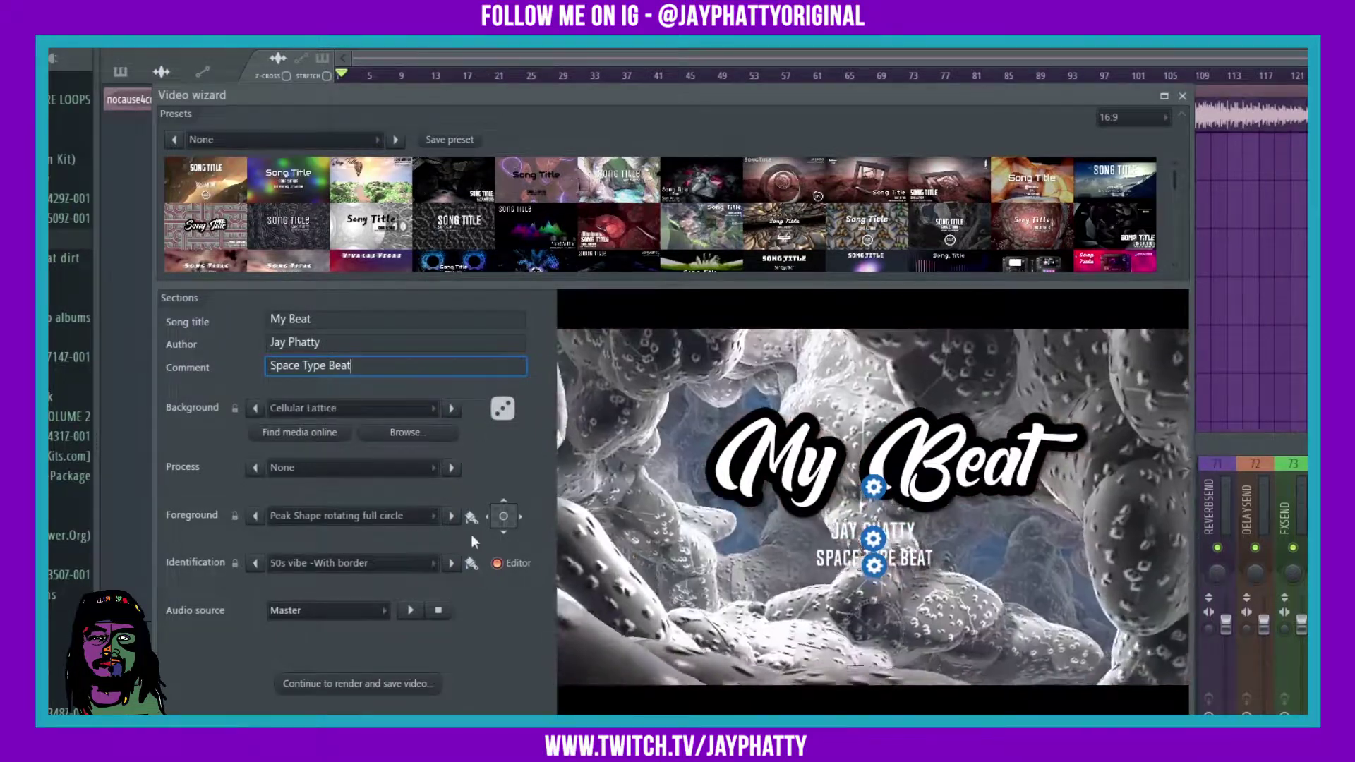
{"action": "left_click", "coordinate": [451, 468]}
{"action": "left_click", "coordinate": [451, 468]}
{"action": "left_click", "coordinate": [451, 468]}
{"action": "left_click", "coordinate": [450, 474]}
{"action": "left_click", "coordinate": [449, 474]}
{"action": "left_click", "coordinate": [448, 474]}
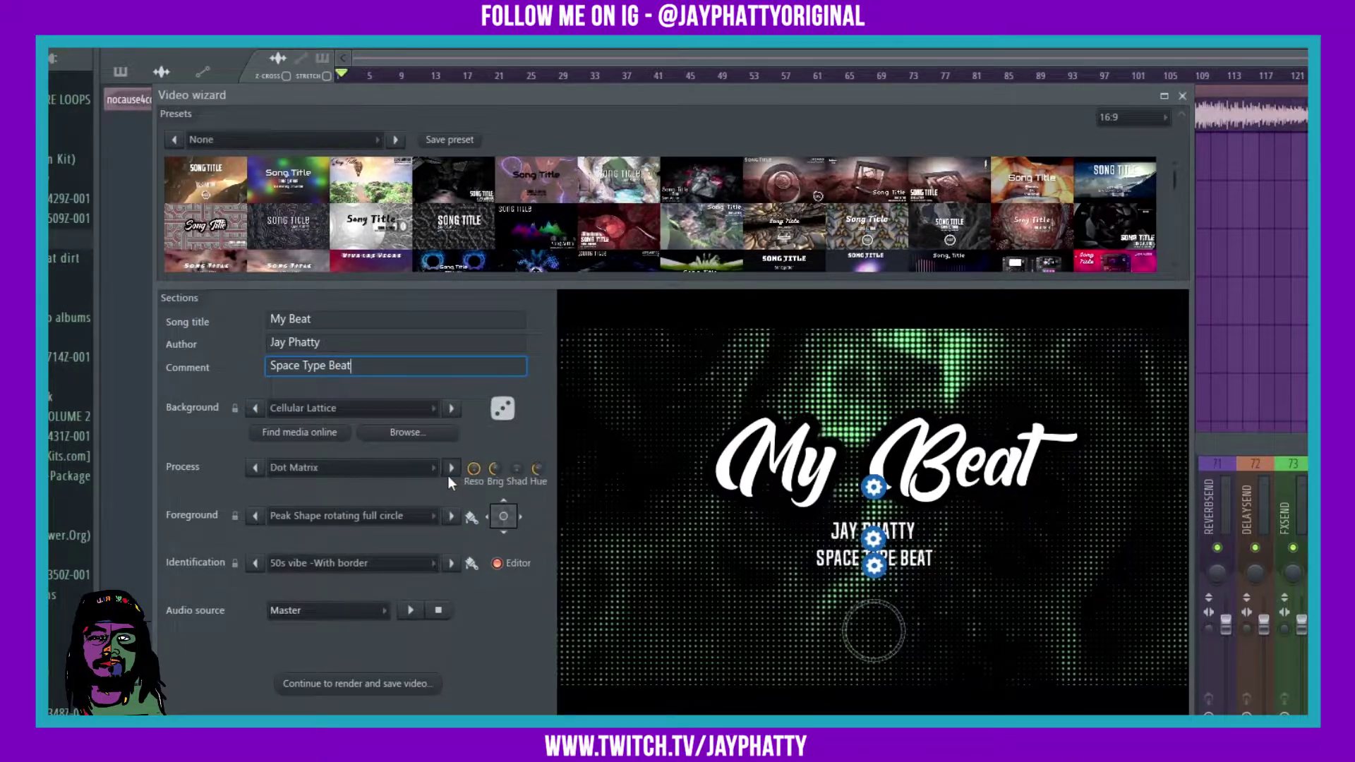
{"action": "left_click", "coordinate": [445, 476]}
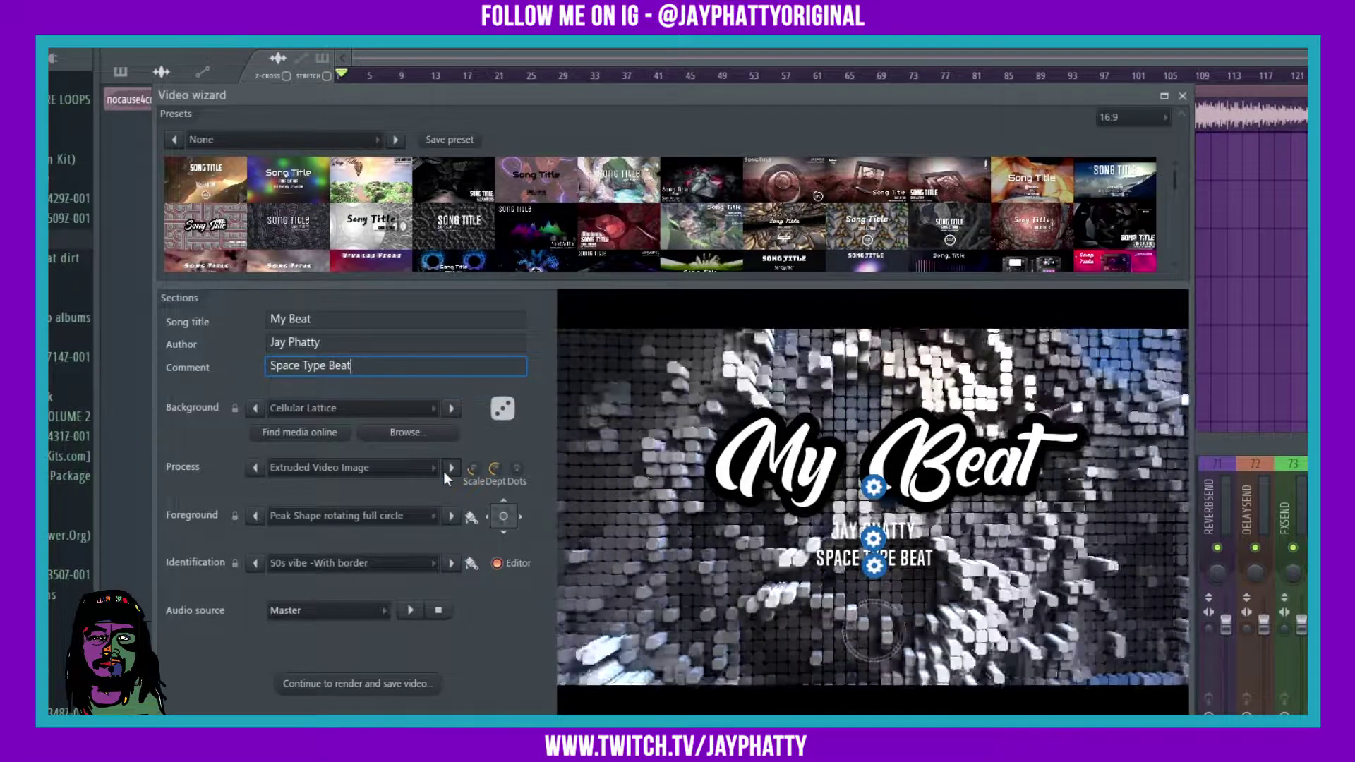
{"action": "left_click", "coordinate": [449, 471]}
{"action": "left_click", "coordinate": [449, 471]}
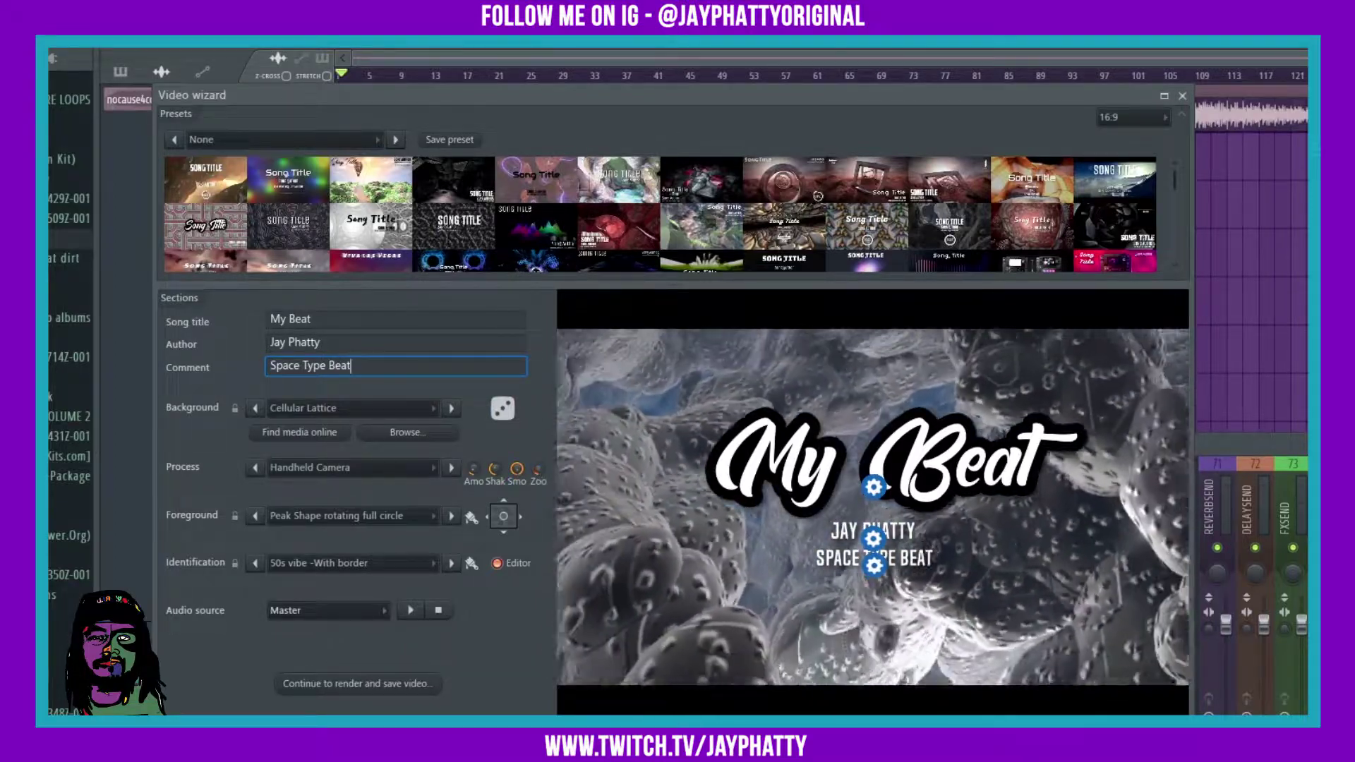
Set the foreground to Polar Arc small Down and play the song to preview it
{"action": "left_click", "coordinate": [450, 521]}
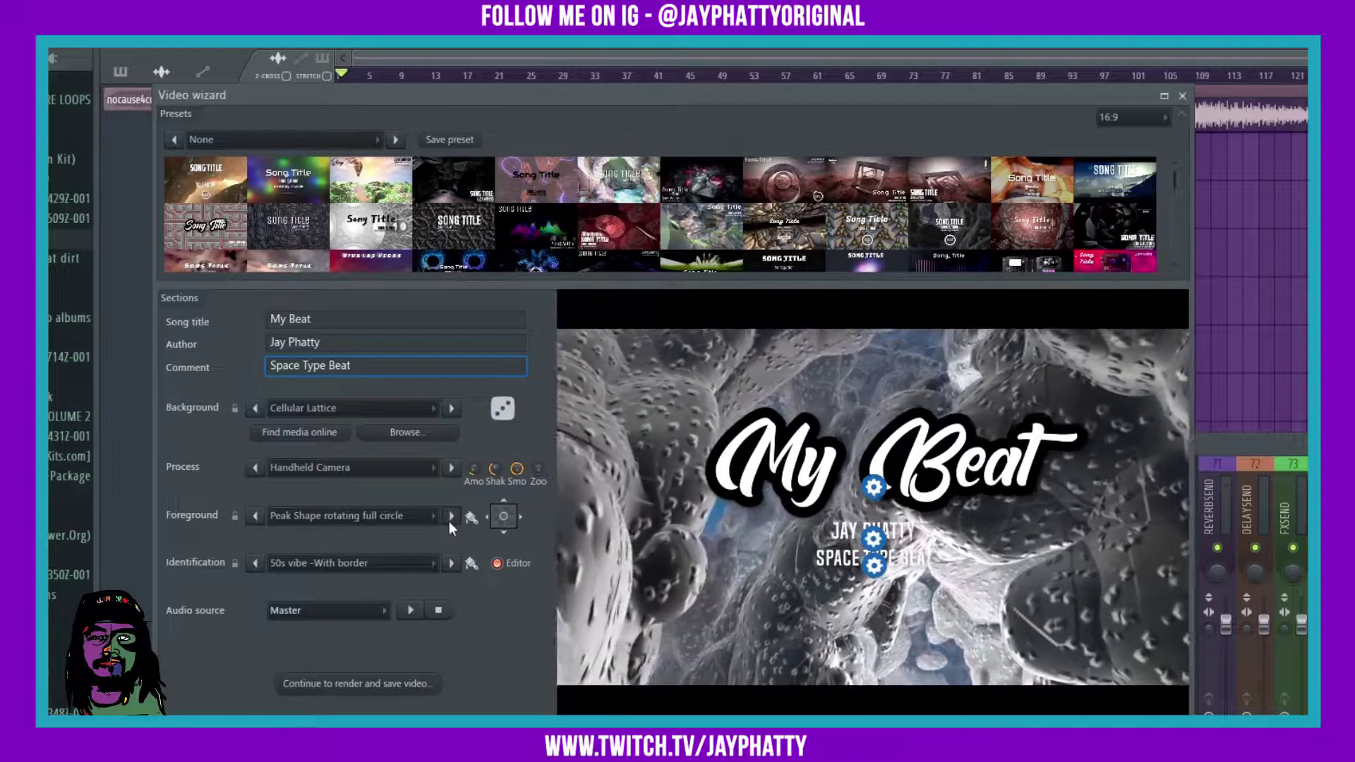
{"action": "left_click", "coordinate": [449, 521]}
{"action": "left_click", "coordinate": [450, 521]}
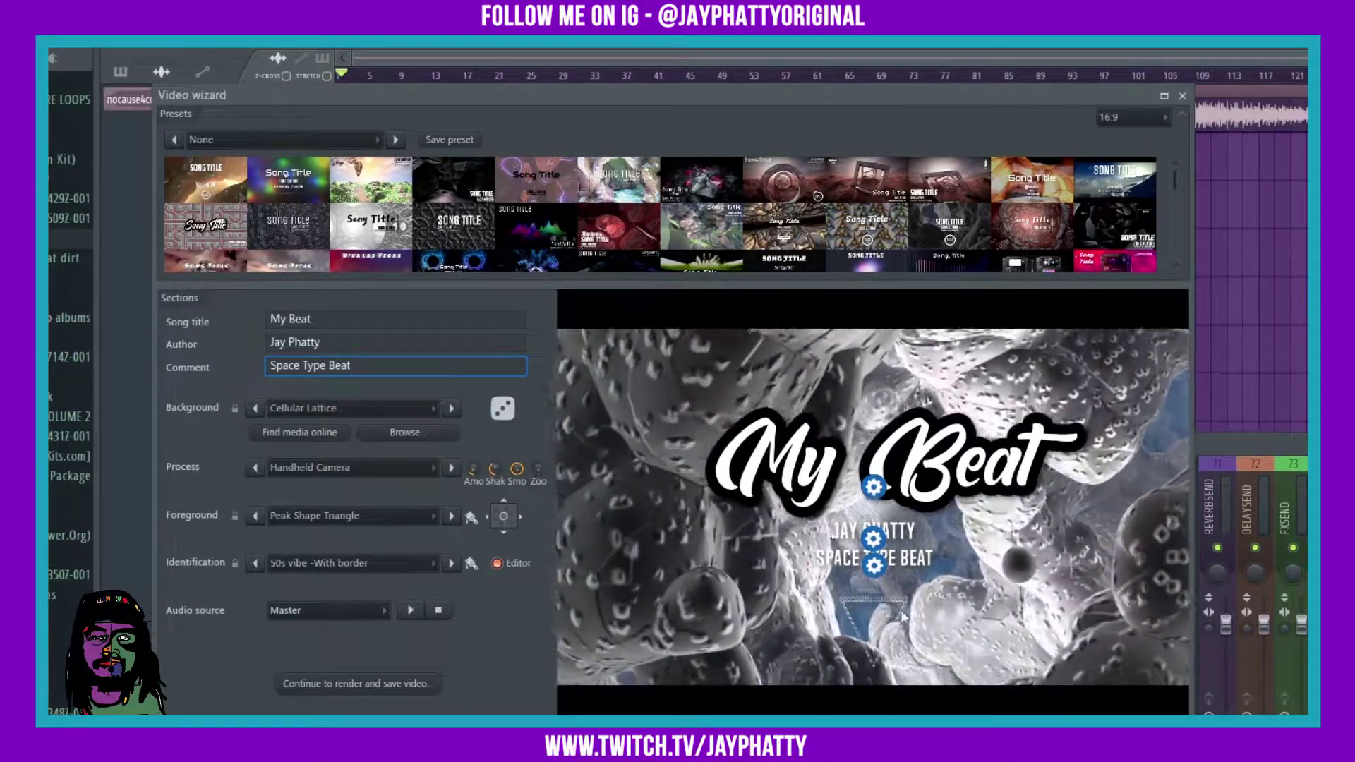
{"action": "left_click", "coordinate": [453, 521]}
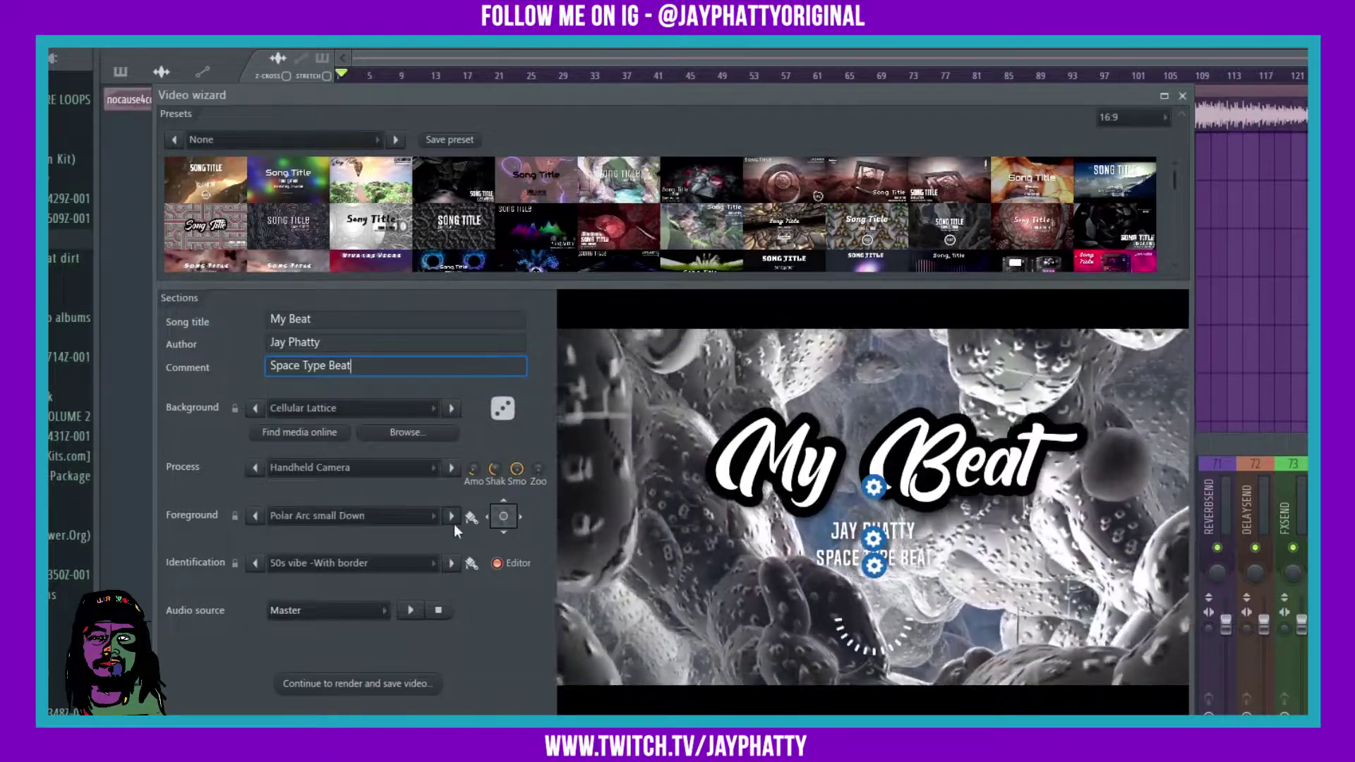
{"action": "left_click", "coordinate": [256, 517]}
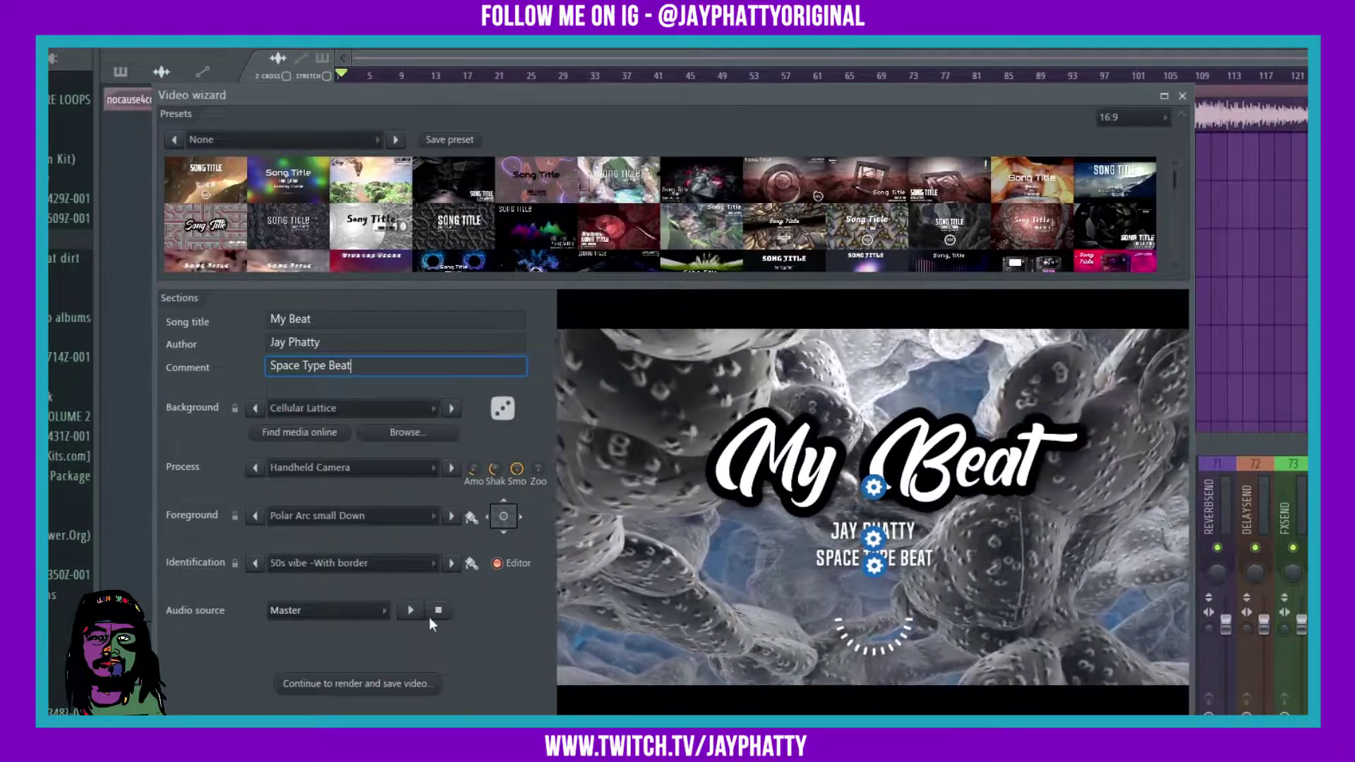
{"action": "left_click", "coordinate": [402, 612]}
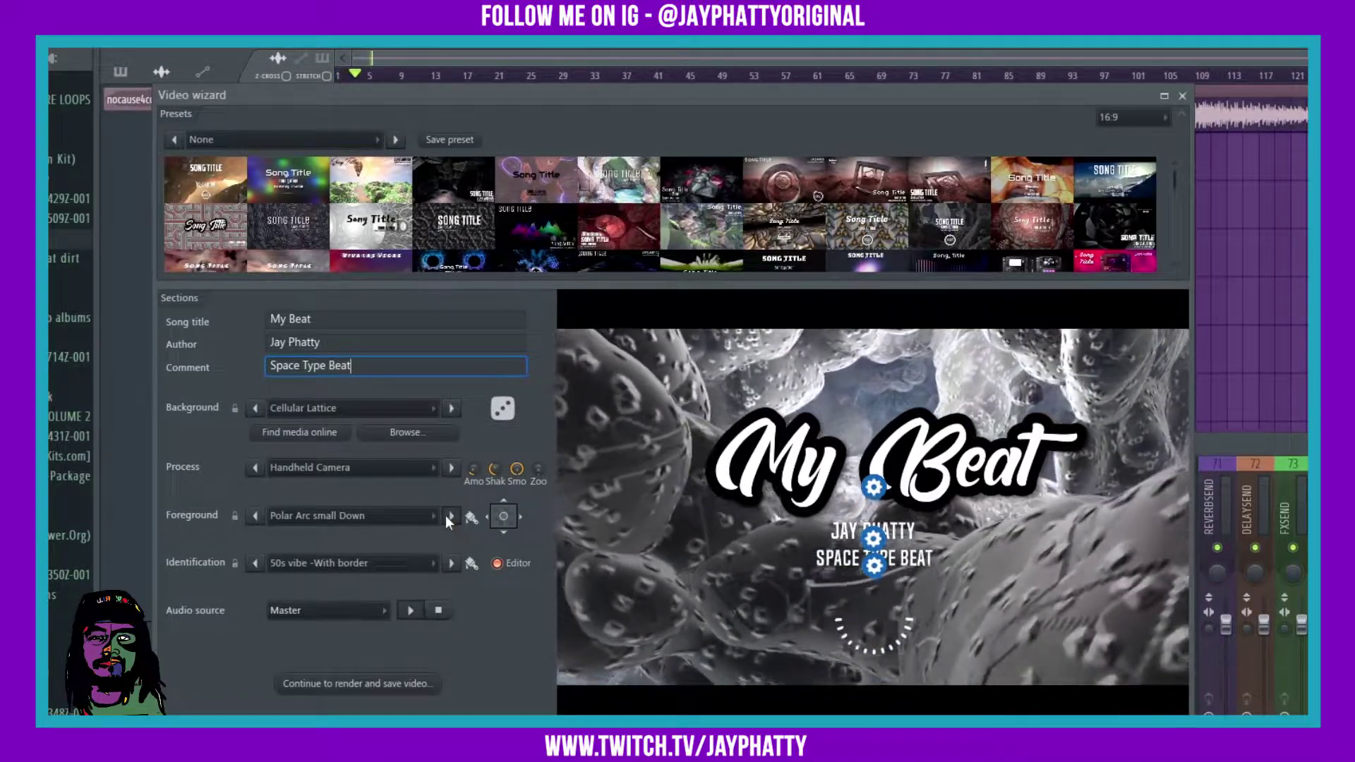
Cycle the process effect to Youlean Kaleidoscope and set the foreground back to Peak Shape Triangle
{"action": "left_click", "coordinate": [451, 469]}
{"action": "left_click", "coordinate": [452, 469]}
{"action": "left_click", "coordinate": [451, 469]}
{"action": "left_click", "coordinate": [451, 469]}
{"action": "left_click", "coordinate": [451, 469]}
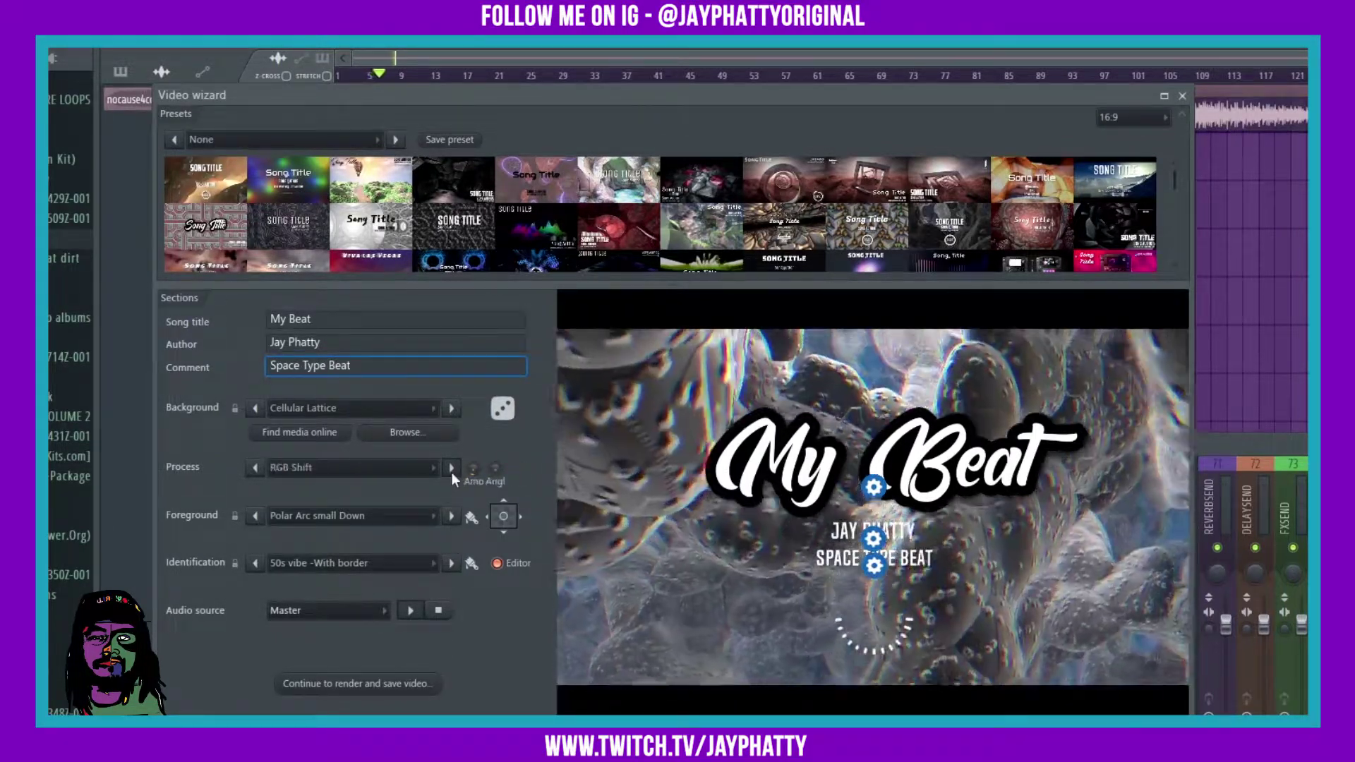
{"action": "left_click", "coordinate": [451, 468]}
{"action": "left_click", "coordinate": [451, 469]}
{"action": "left_click", "coordinate": [452, 469]}
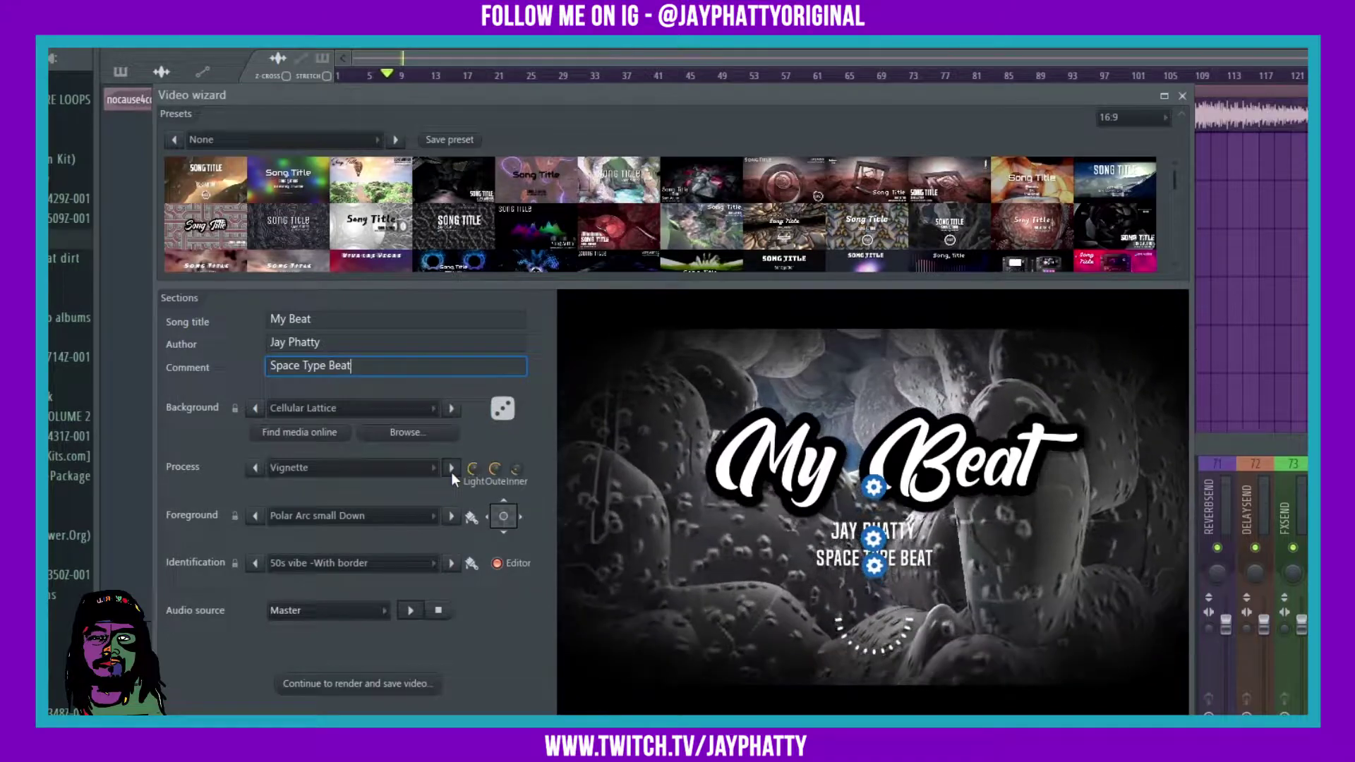
{"action": "left_click", "coordinate": [451, 468]}
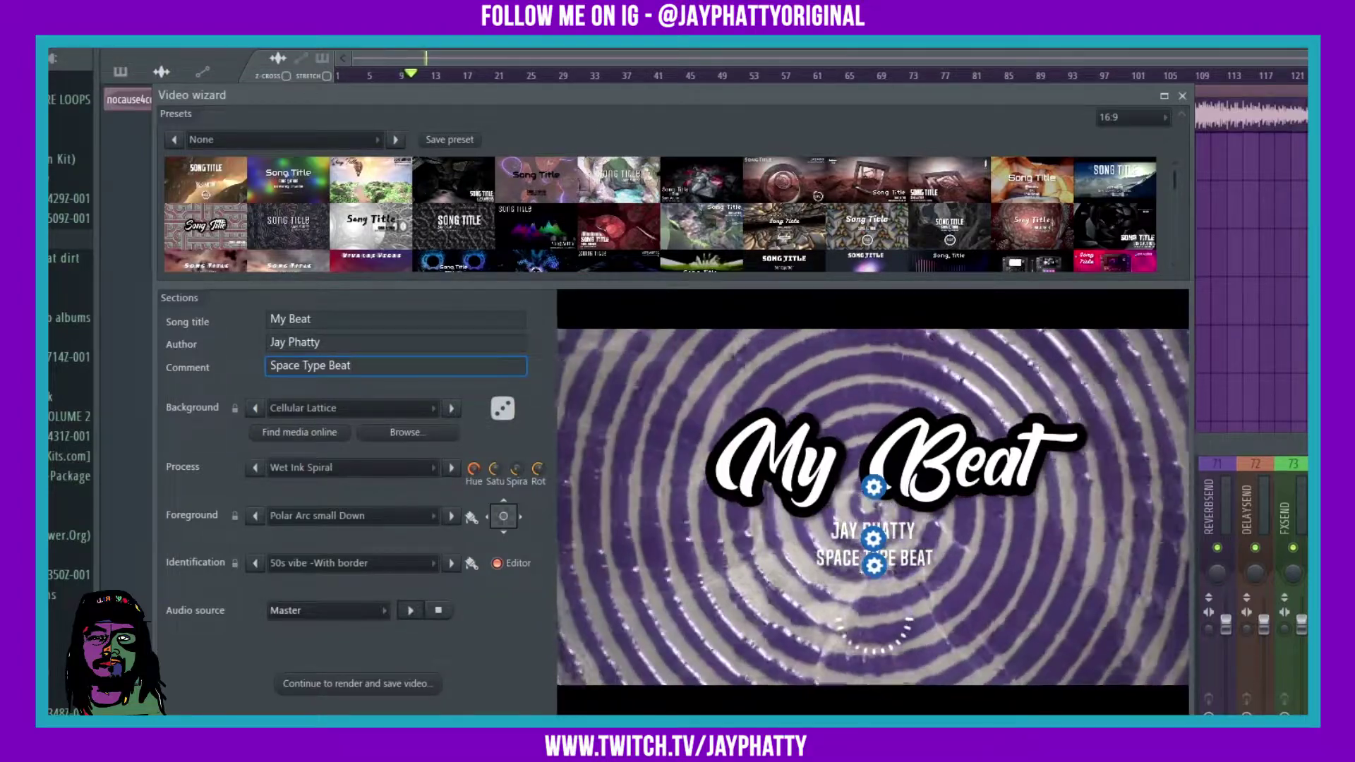
{"action": "left_click", "coordinate": [450, 463]}
{"action": "left_click", "coordinate": [450, 466]}
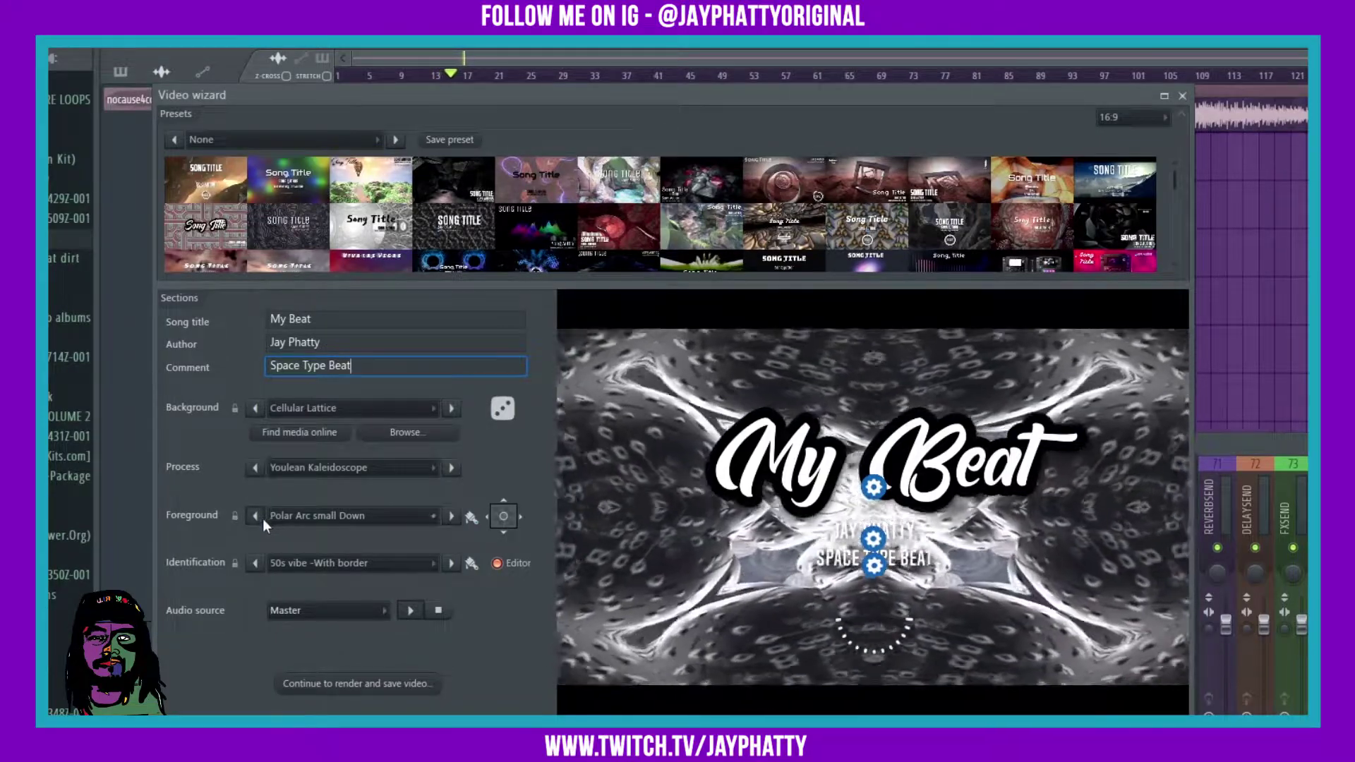
{"action": "left_click", "coordinate": [255, 516]}
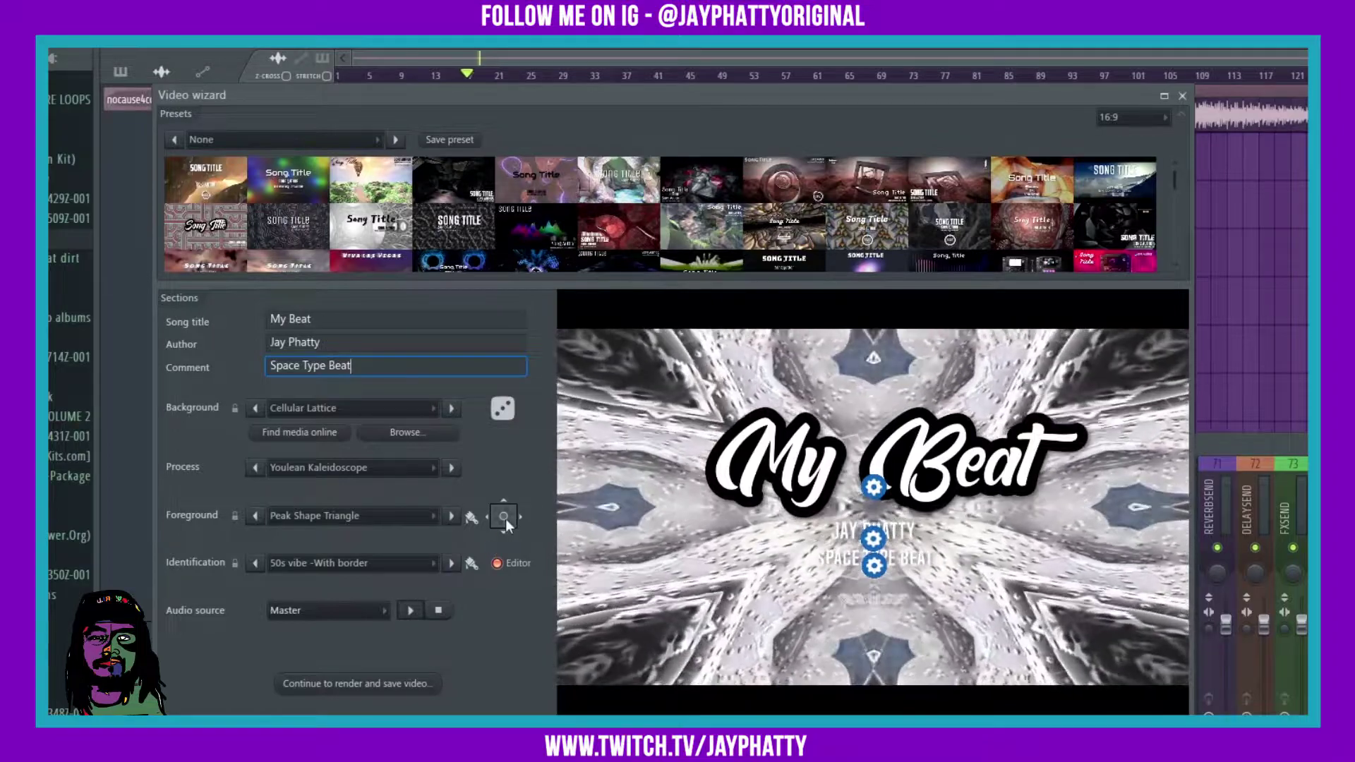
Tint the foreground dark olive green and trim the comment's trailing space
{"action": "left_click", "coordinate": [504, 516]}
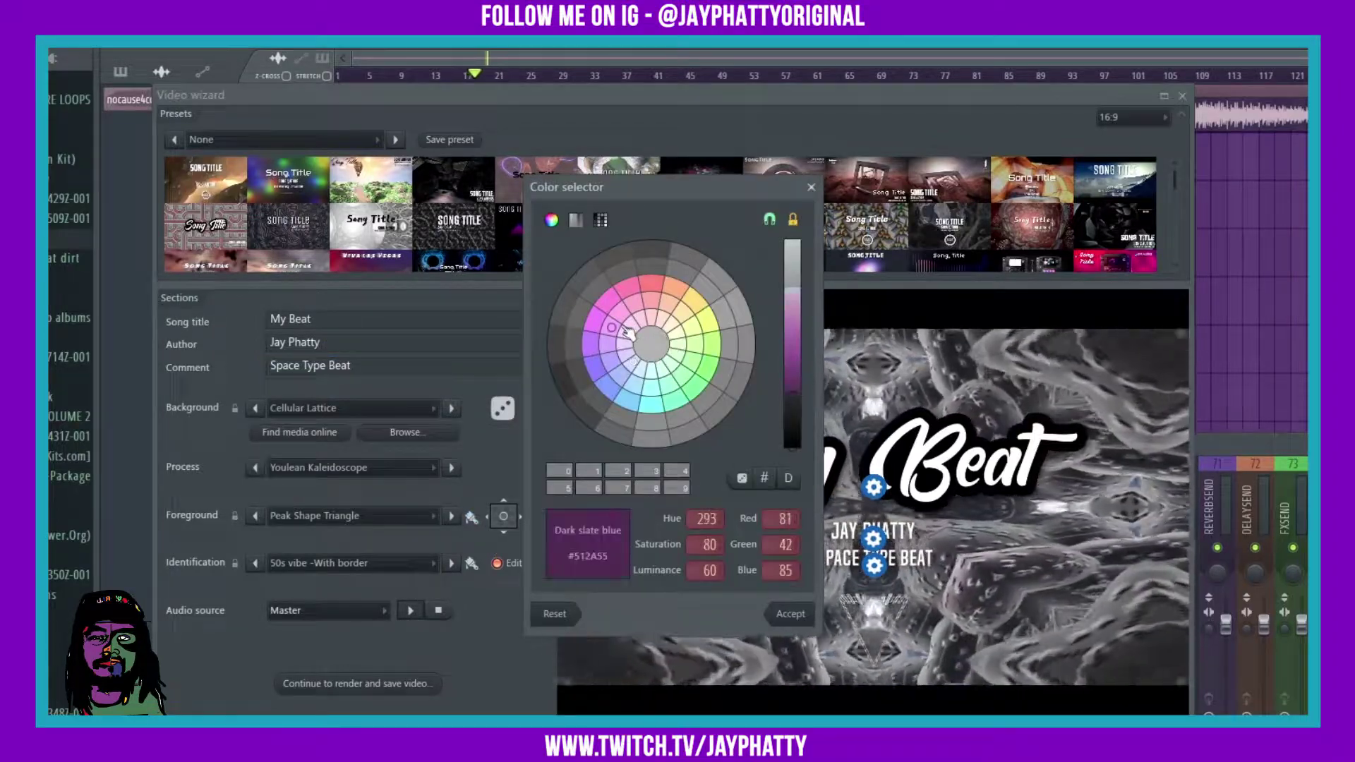
{"action": "left_click_drag", "start_coordinate": [590, 339], "coordinate": [601, 346]}
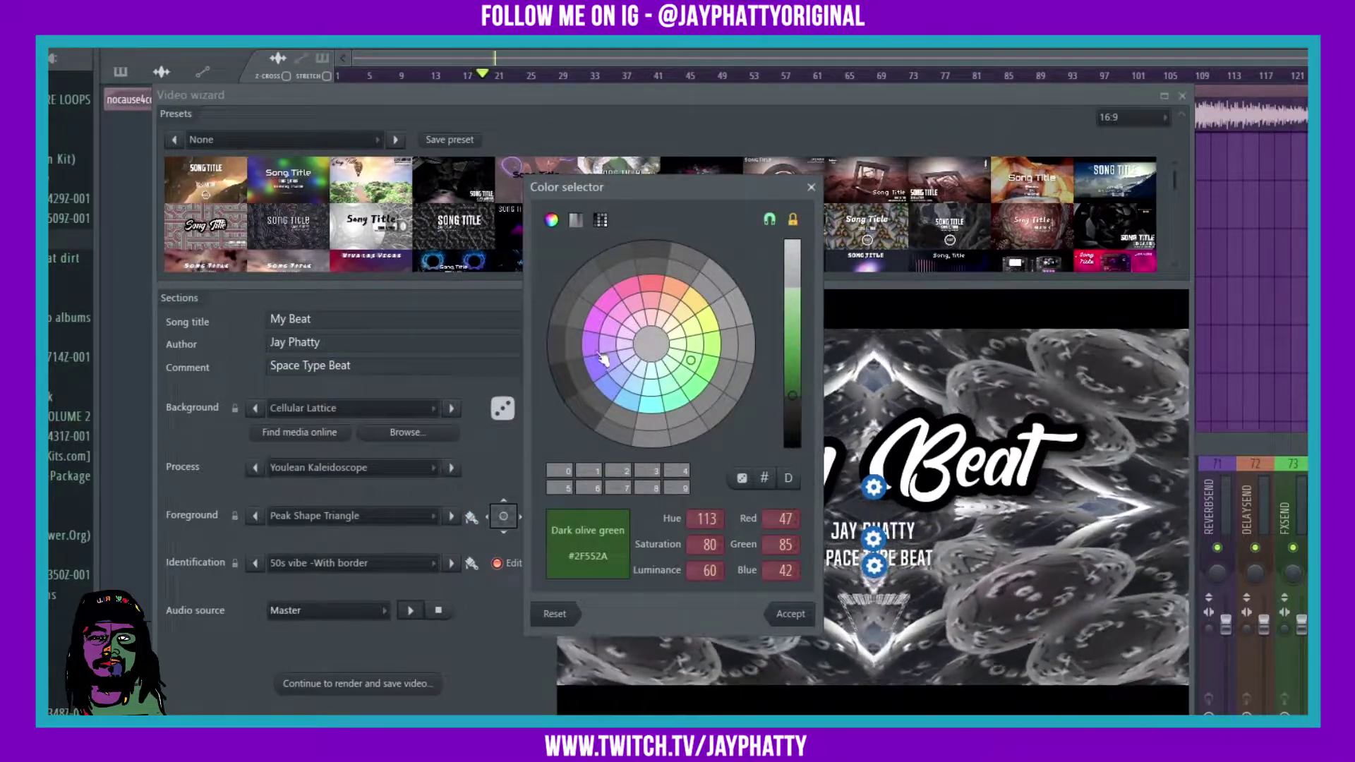
{"action": "left_click", "coordinate": [790, 611]}
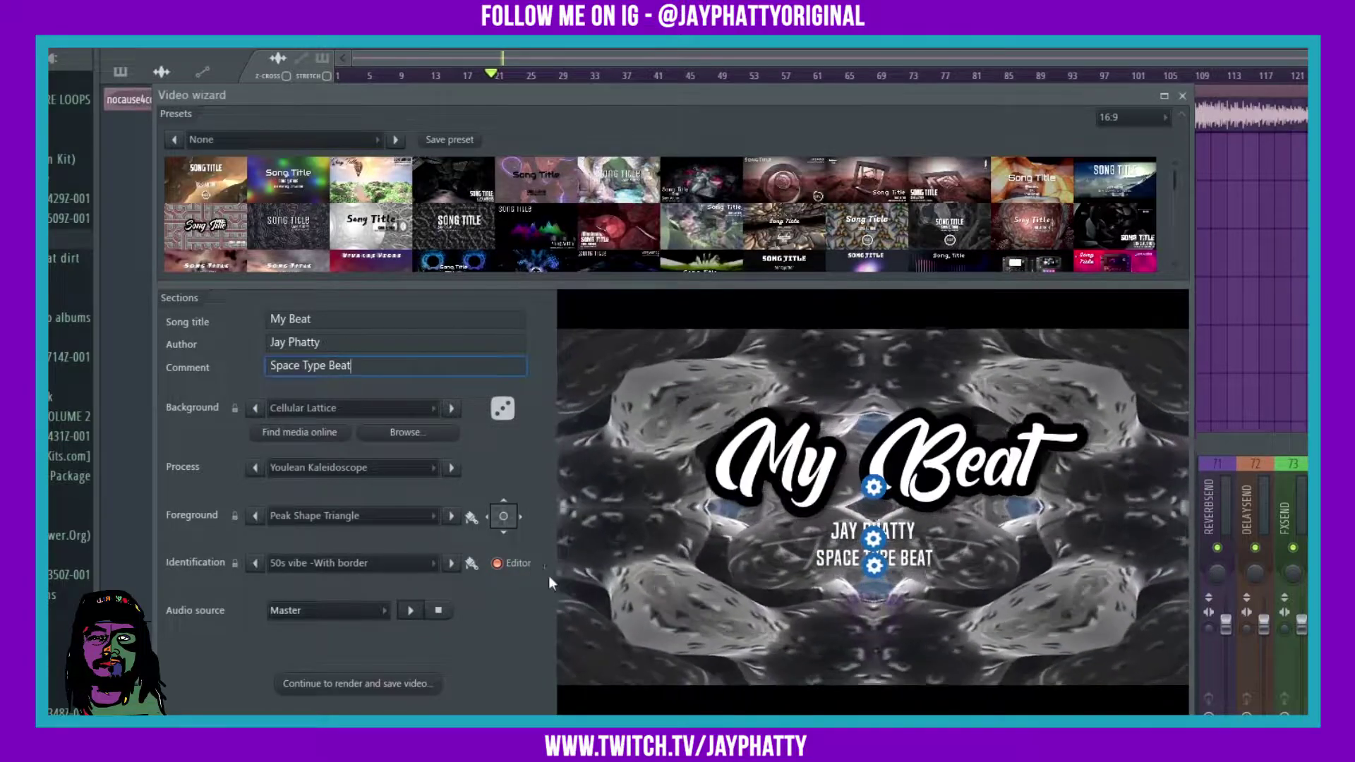
{"action": "key", "text": "BackSpace"}
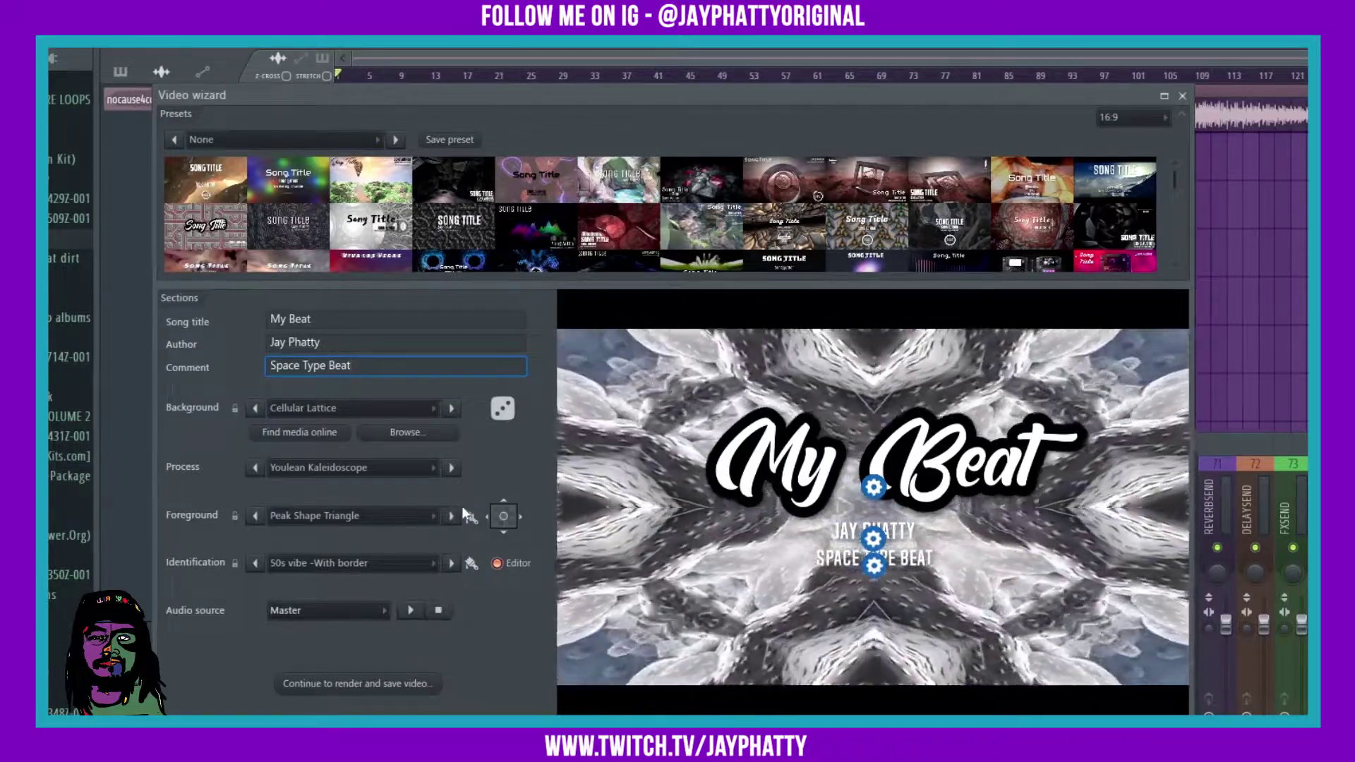
Change the foreground colour to purple
{"action": "left_click", "coordinate": [473, 519]}
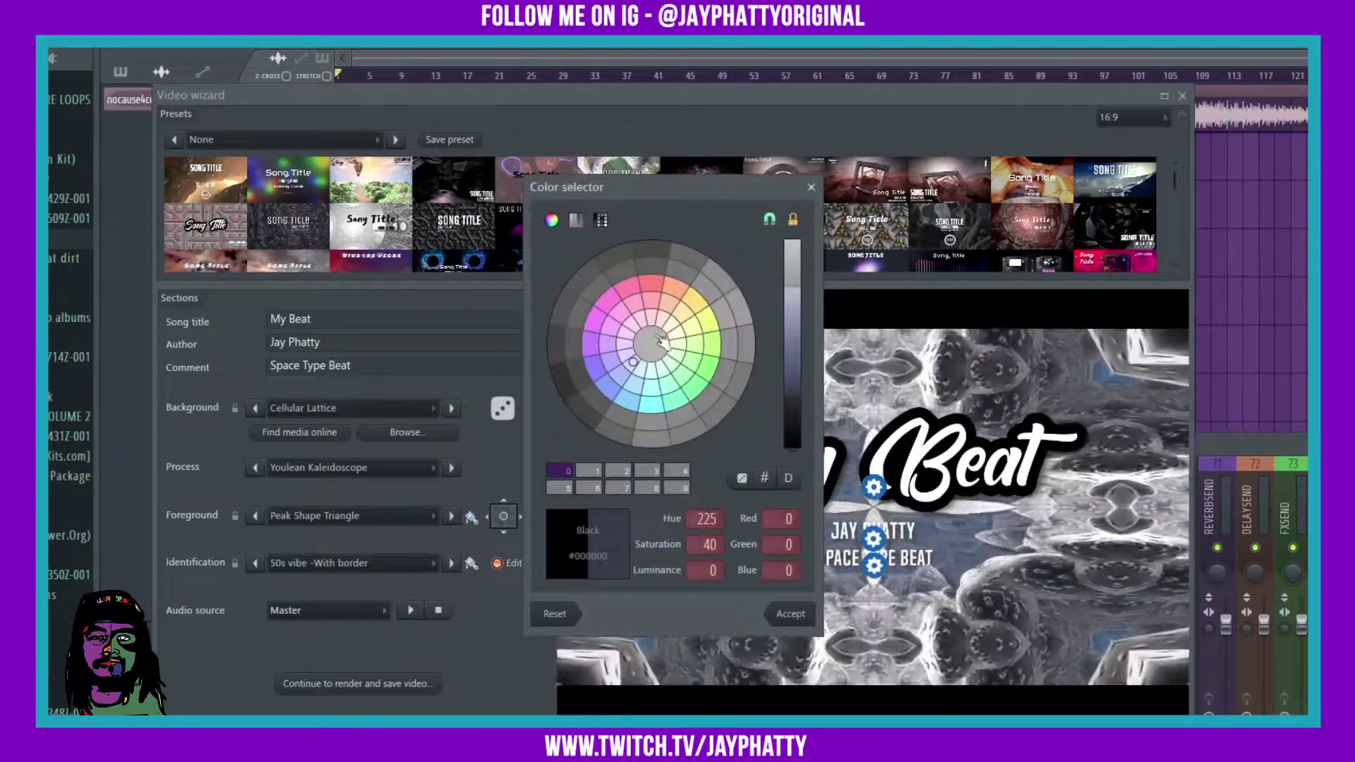
{"action": "left_click", "coordinate": [651, 284]}
{"action": "left_click", "coordinate": [619, 315]}
{"action": "left_click", "coordinate": [807, 617]}
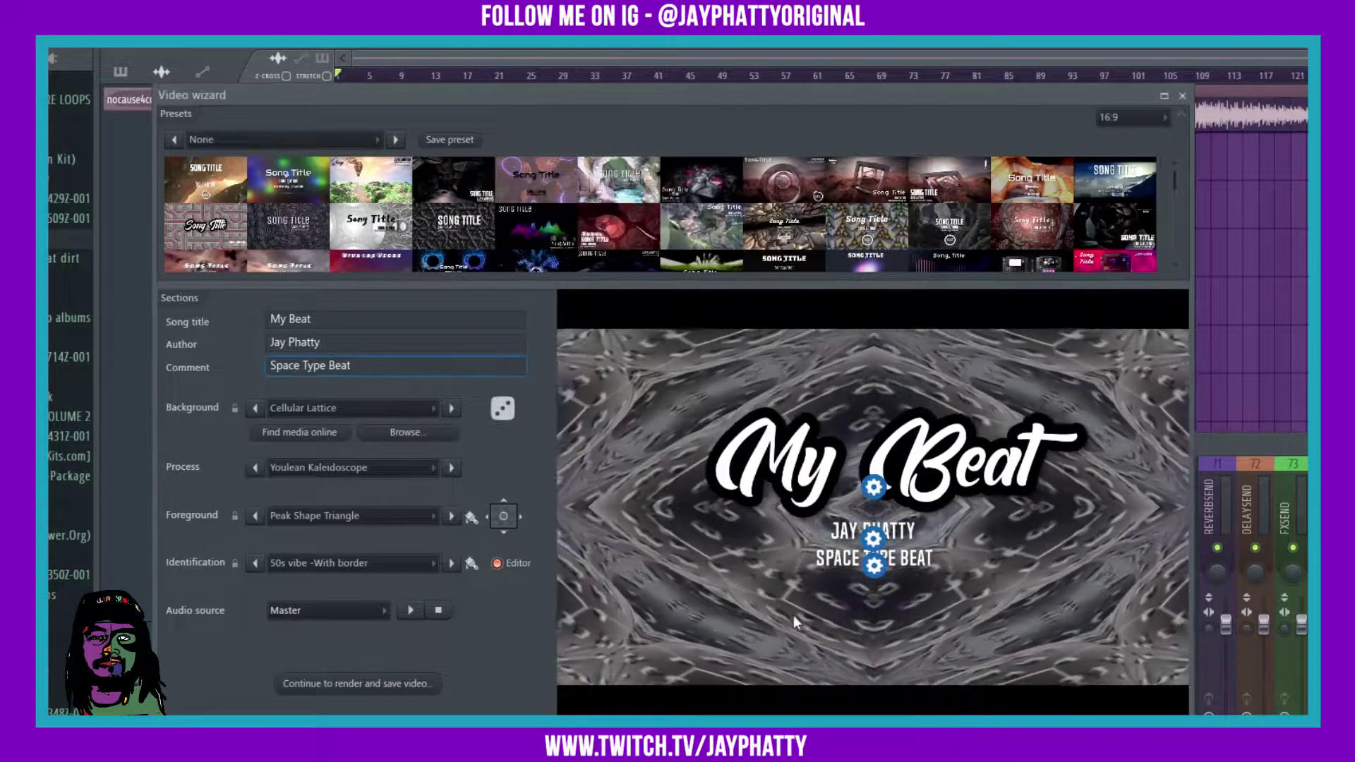
{"action": "left_click", "coordinate": [476, 522]}
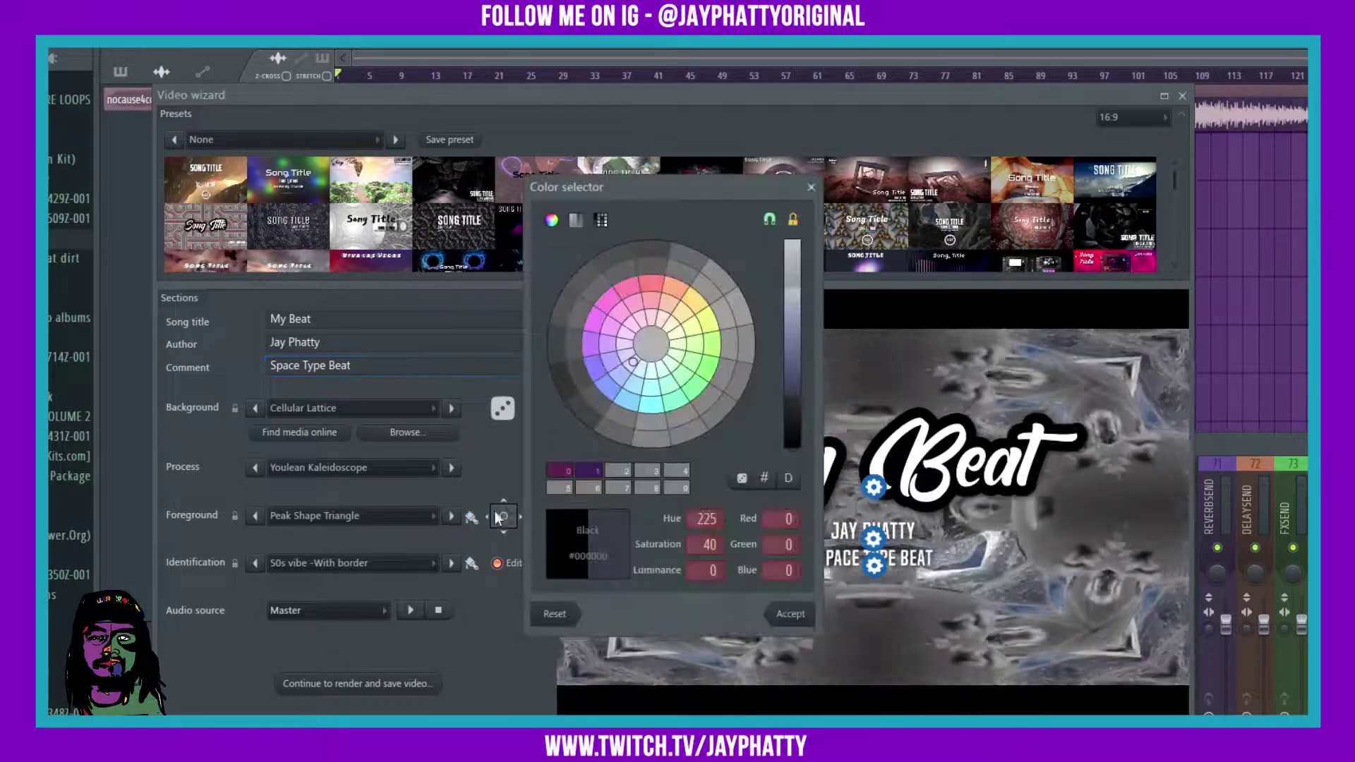
{"action": "left_click", "coordinate": [651, 286]}
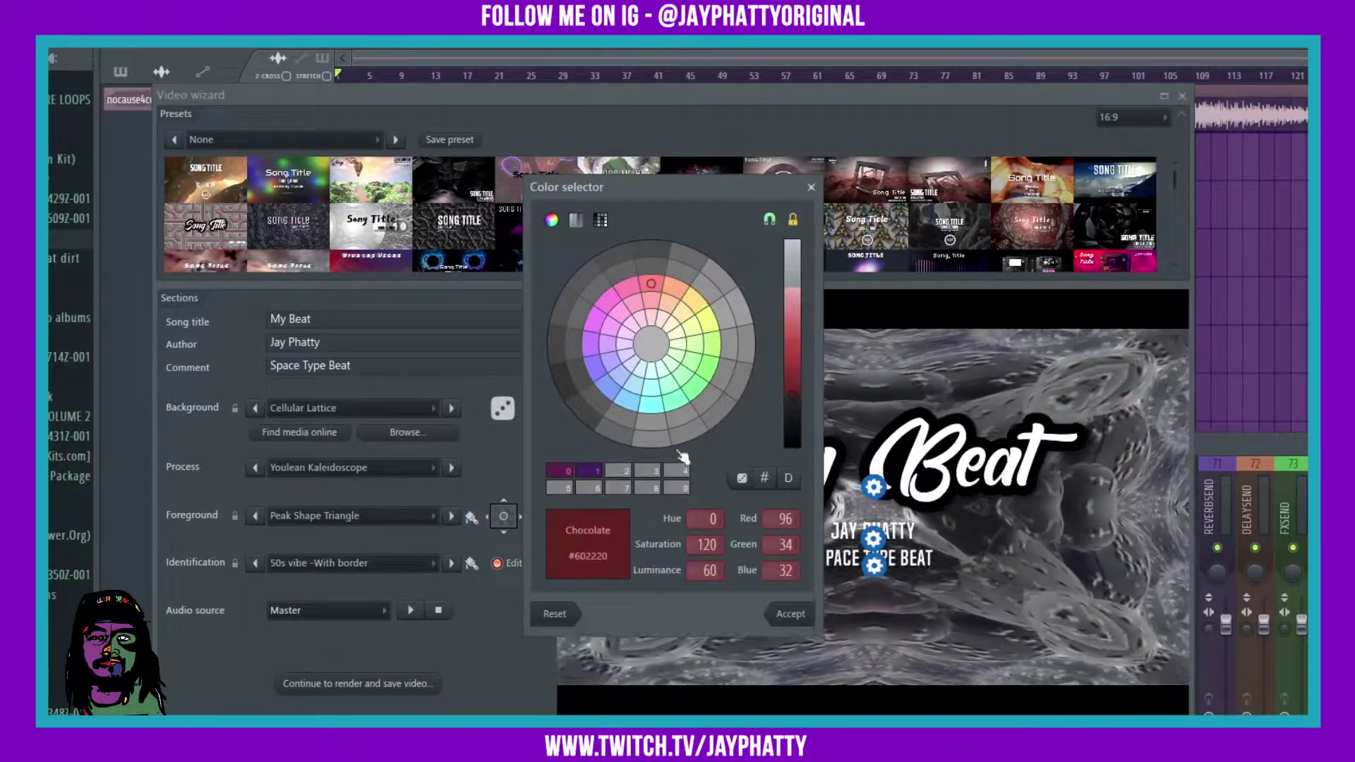
{"action": "left_click", "coordinate": [560, 471]}
{"action": "left_click", "coordinate": [791, 614]}
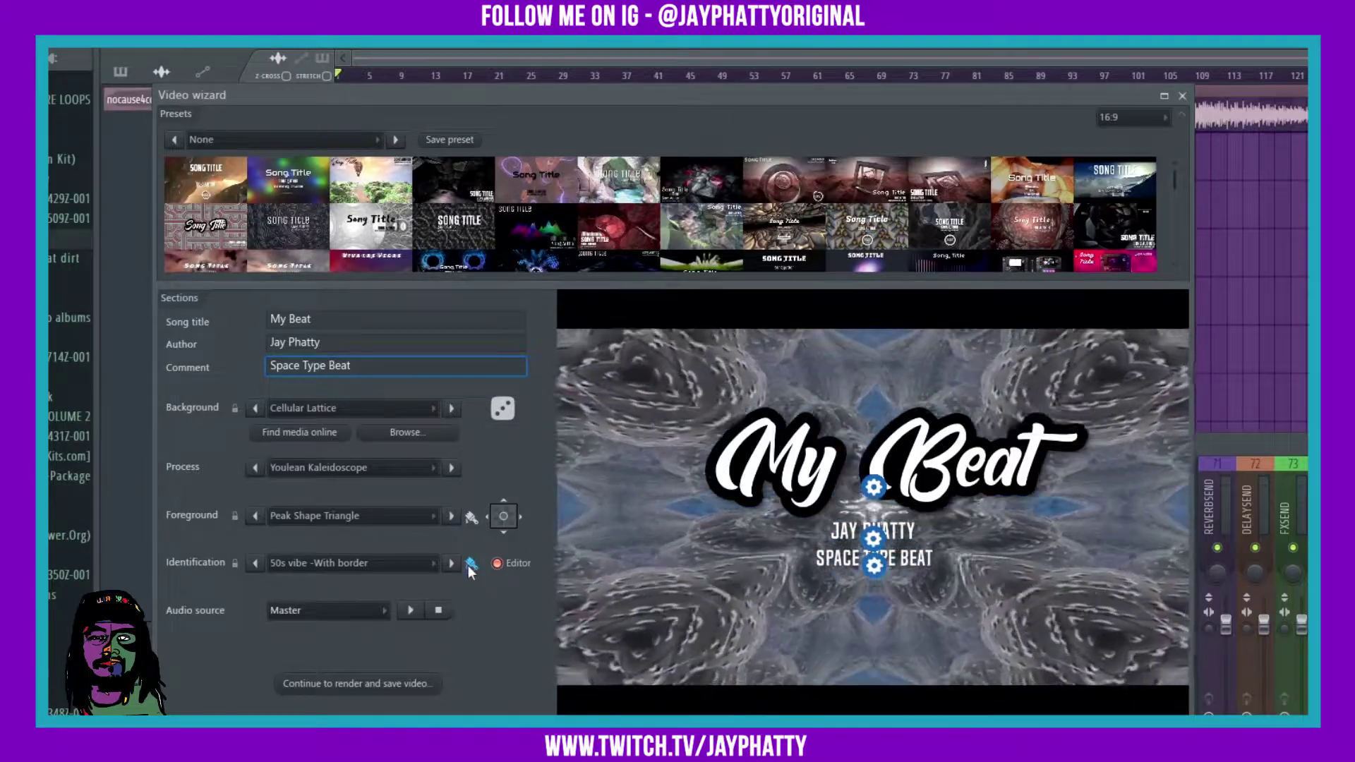
Colour the My Beat title text magenta-purple
{"action": "left_click", "coordinate": [468, 566]}
{"action": "left_click", "coordinate": [629, 422]}
{"action": "left_click", "coordinate": [609, 301]}
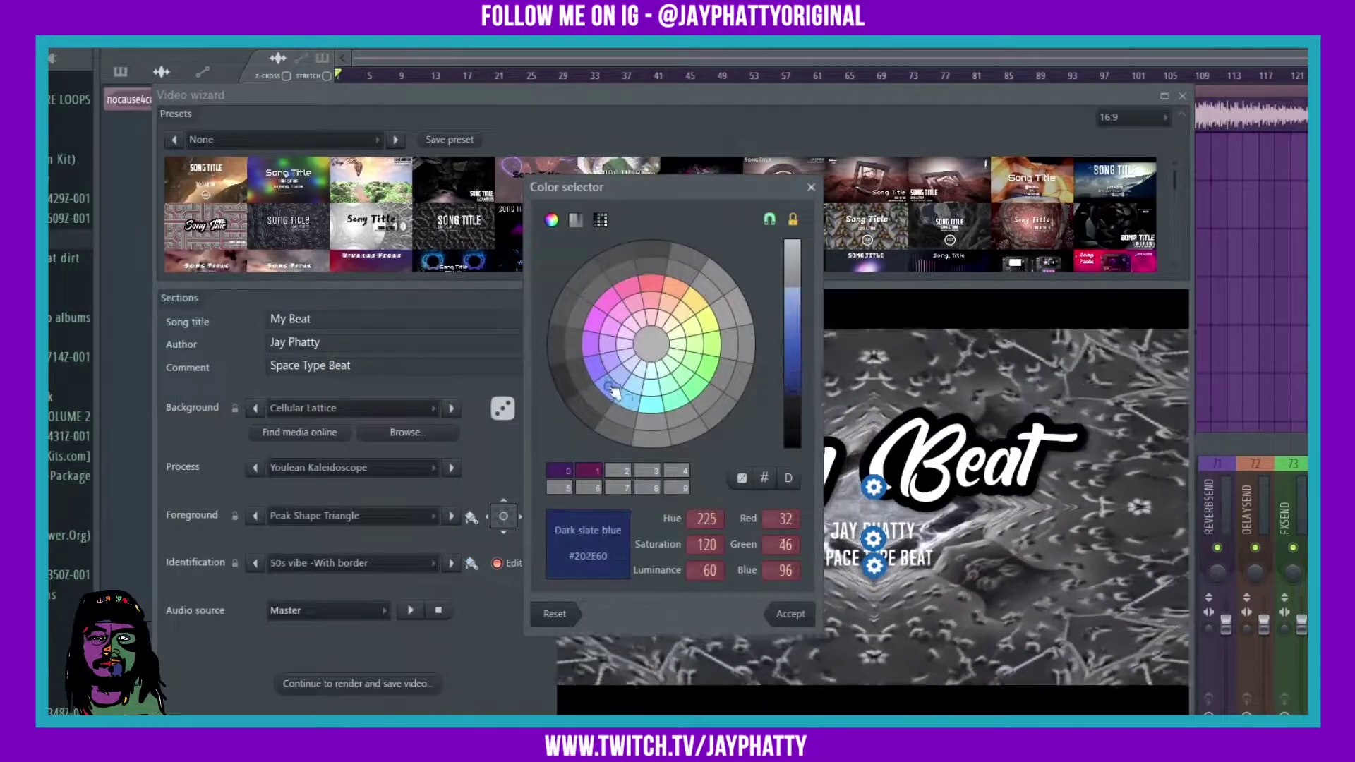
{"action": "left_click", "coordinate": [790, 613]}
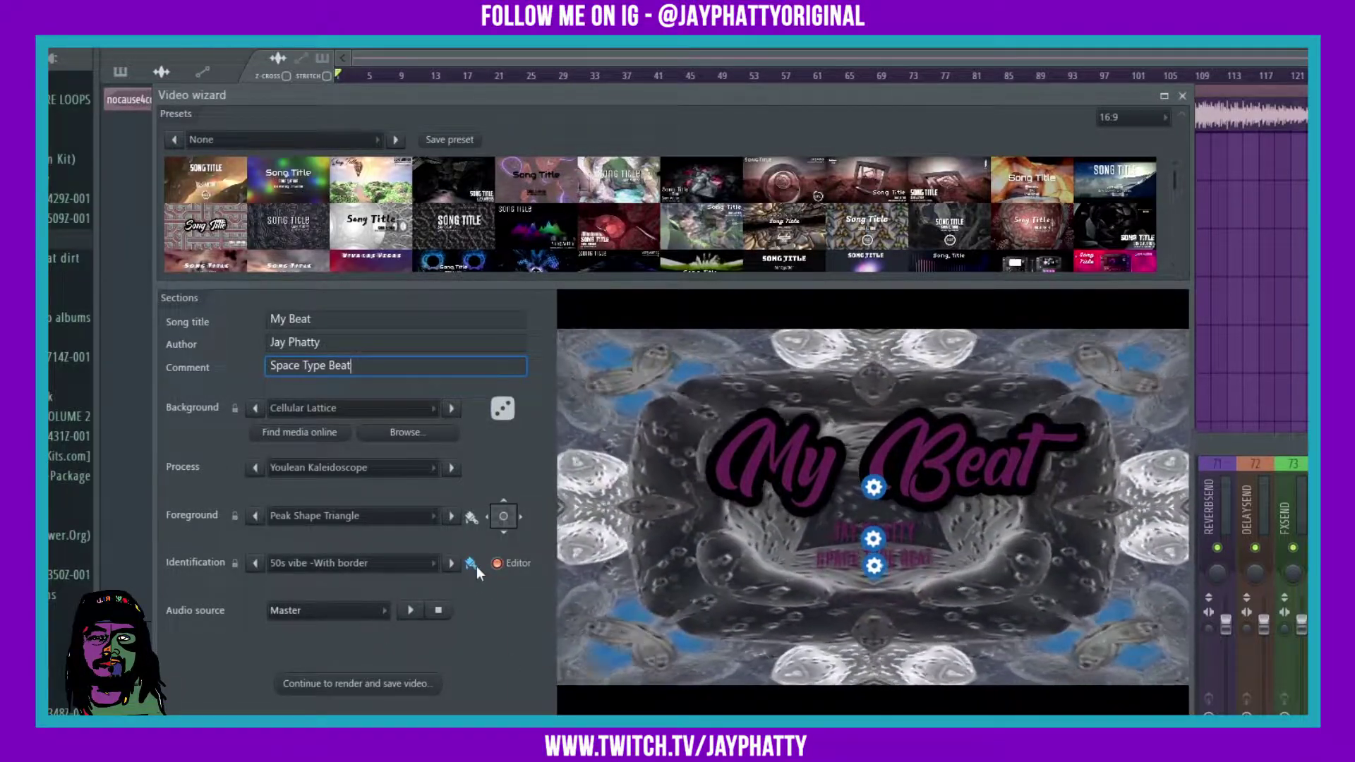
Start playback and cycle title styles past Dirty blockbuster and Elegant order to Glitchy
{"action": "left_click", "coordinate": [418, 612]}
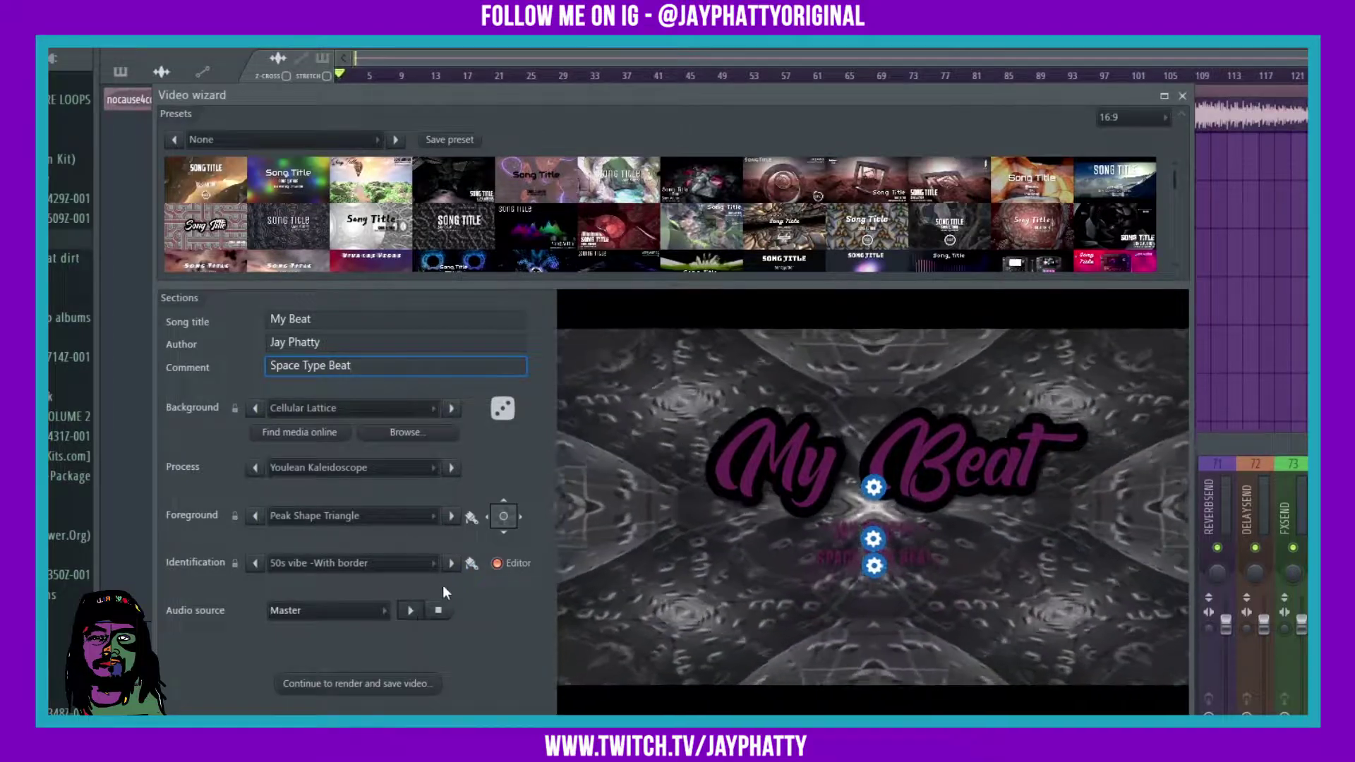
{"action": "left_click", "coordinate": [451, 563]}
{"action": "left_click", "coordinate": [451, 563]}
{"action": "left_click", "coordinate": [451, 563]}
{"action": "left_click", "coordinate": [451, 563]}
{"action": "left_click", "coordinate": [451, 563]}
{"action": "left_click", "coordinate": [451, 562]}
{"action": "left_click", "coordinate": [451, 563]}
{"action": "left_click", "coordinate": [451, 563]}
{"action": "left_click", "coordinate": [451, 563]}
{"action": "left_click", "coordinate": [451, 563]}
{"action": "left_click", "coordinate": [451, 563]}
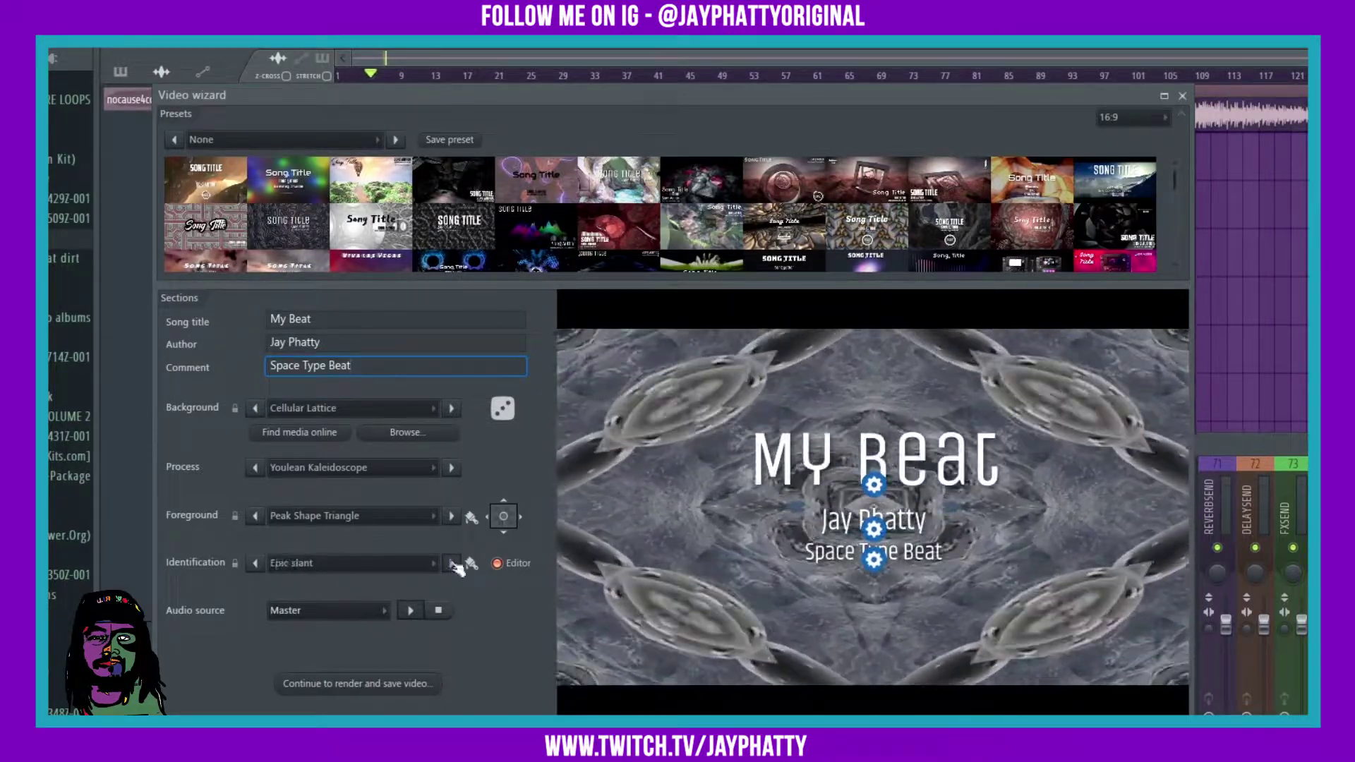
{"action": "left_click", "coordinate": [452, 563]}
{"action": "left_click", "coordinate": [451, 562]}
{"action": "left_click", "coordinate": [451, 563]}
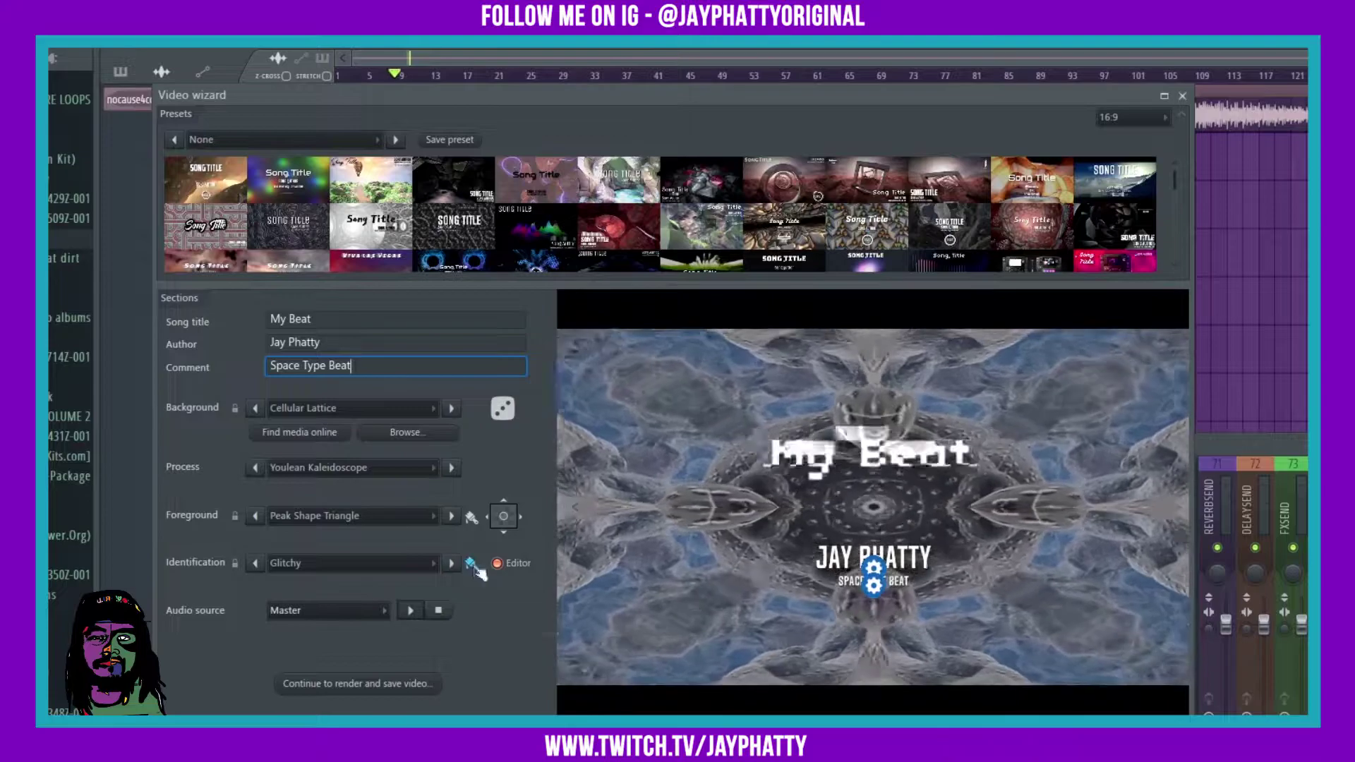
Tint the Glitchy title magenta-purple #60204E
{"action": "left_click", "coordinate": [471, 563]}
{"action": "left_click", "coordinate": [595, 469]}
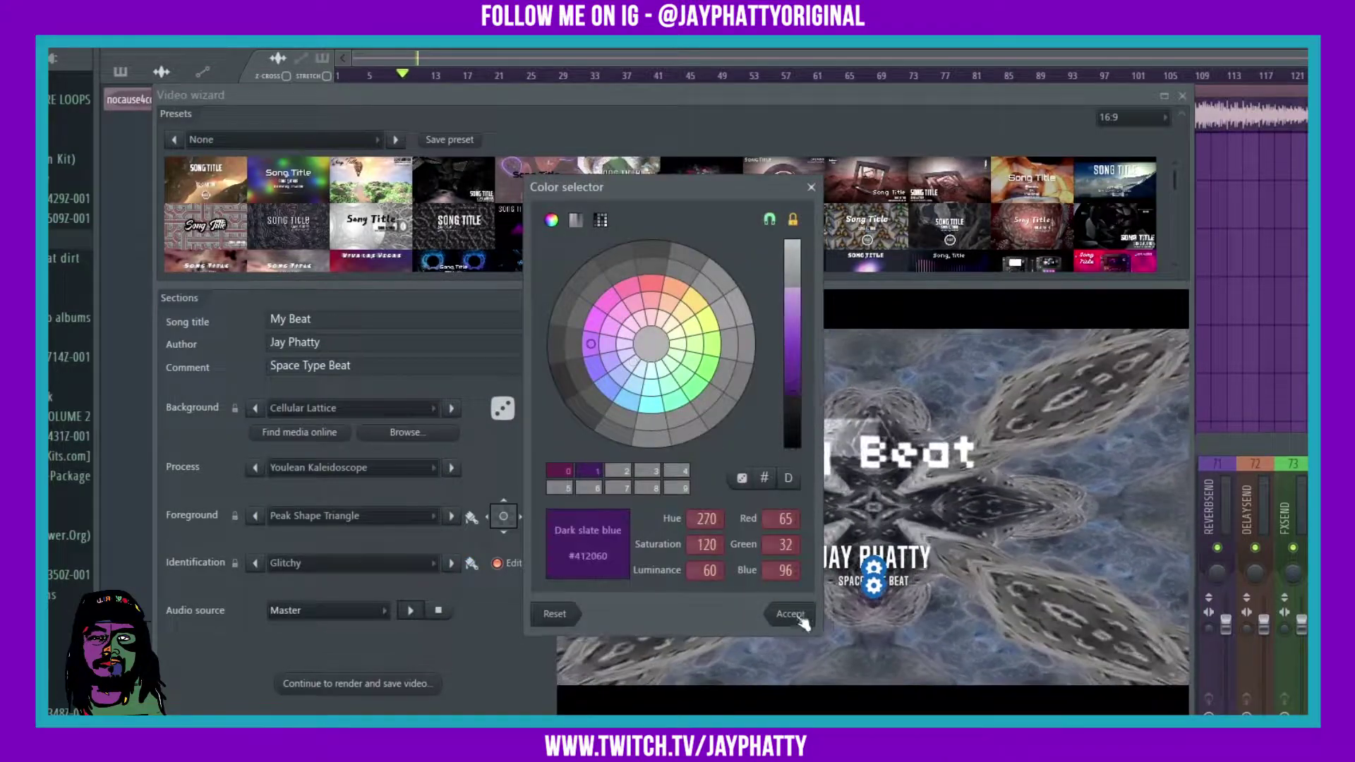
{"action": "left_click", "coordinate": [791, 613]}
{"action": "left_click", "coordinate": [472, 563]}
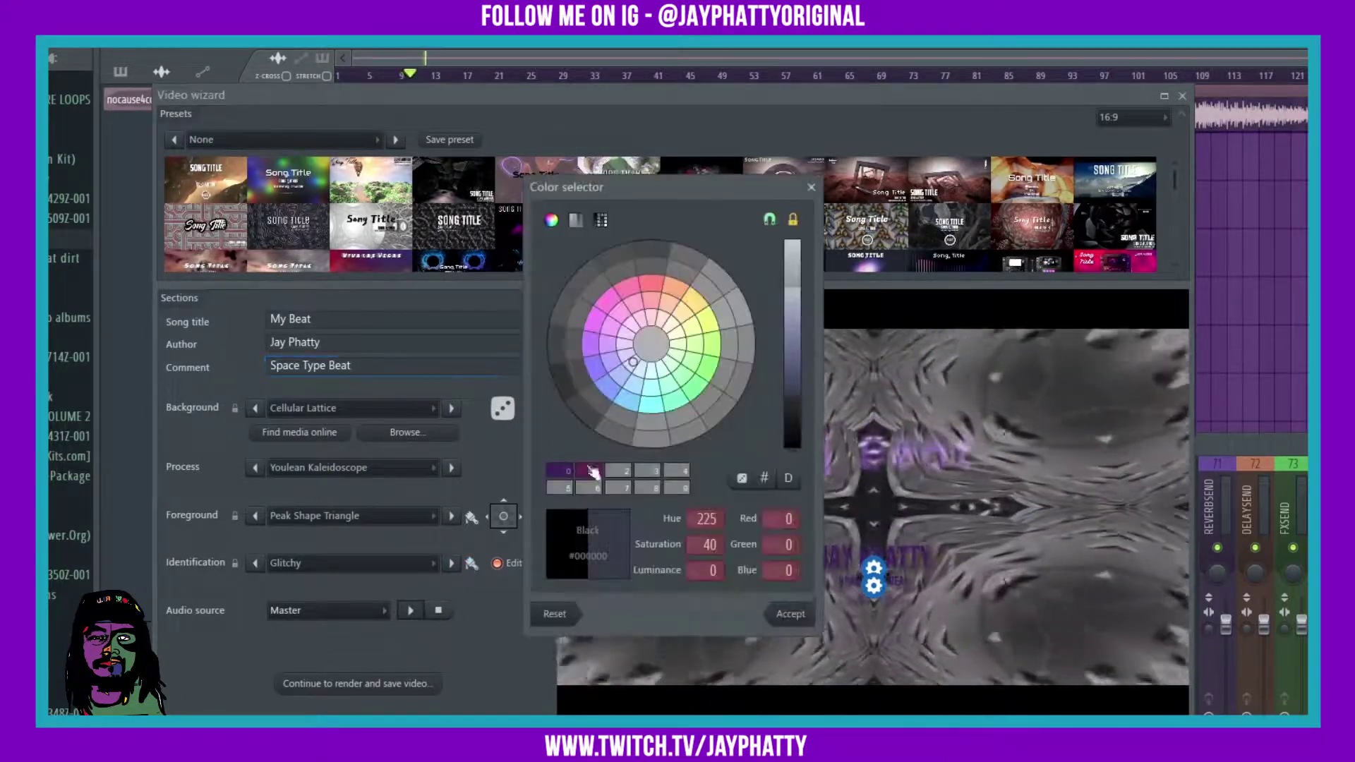
{"action": "left_click", "coordinate": [554, 474]}
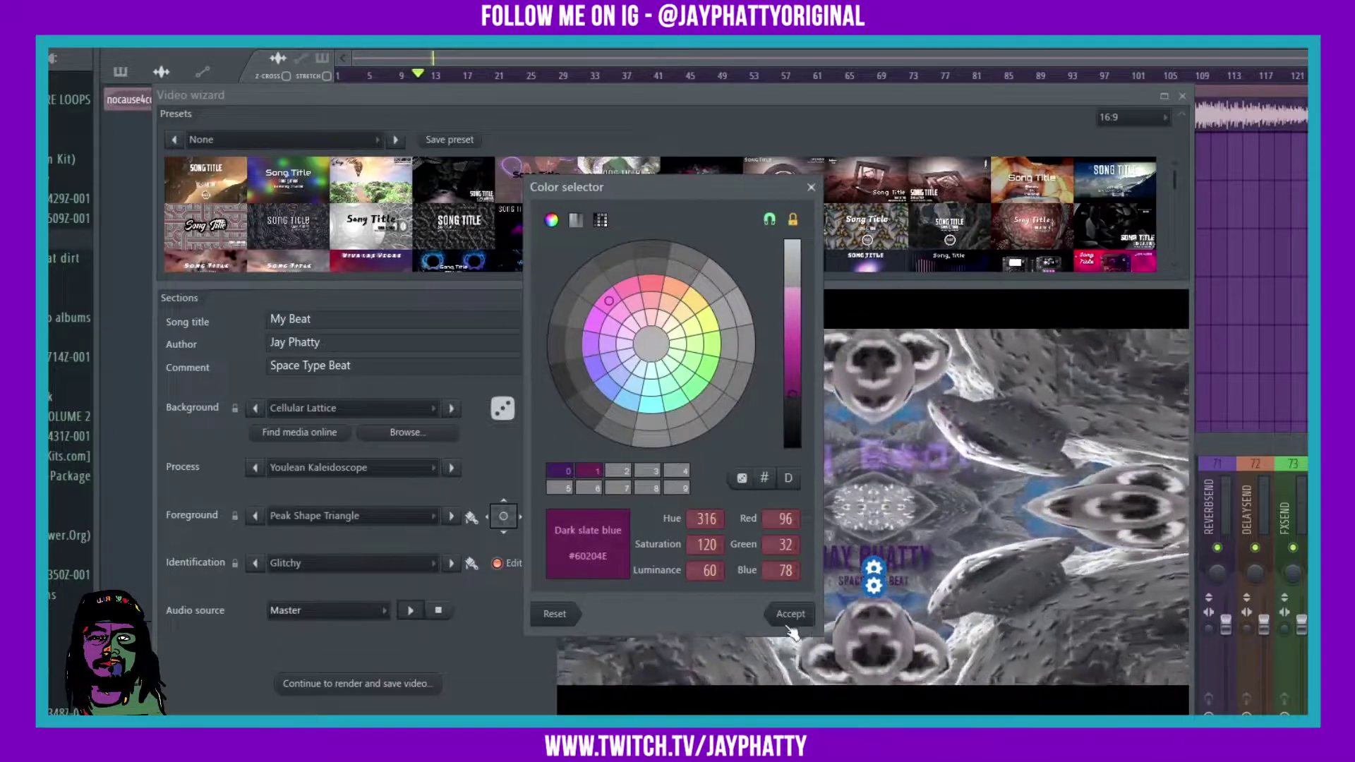
{"action": "left_click", "coordinate": [790, 613]}
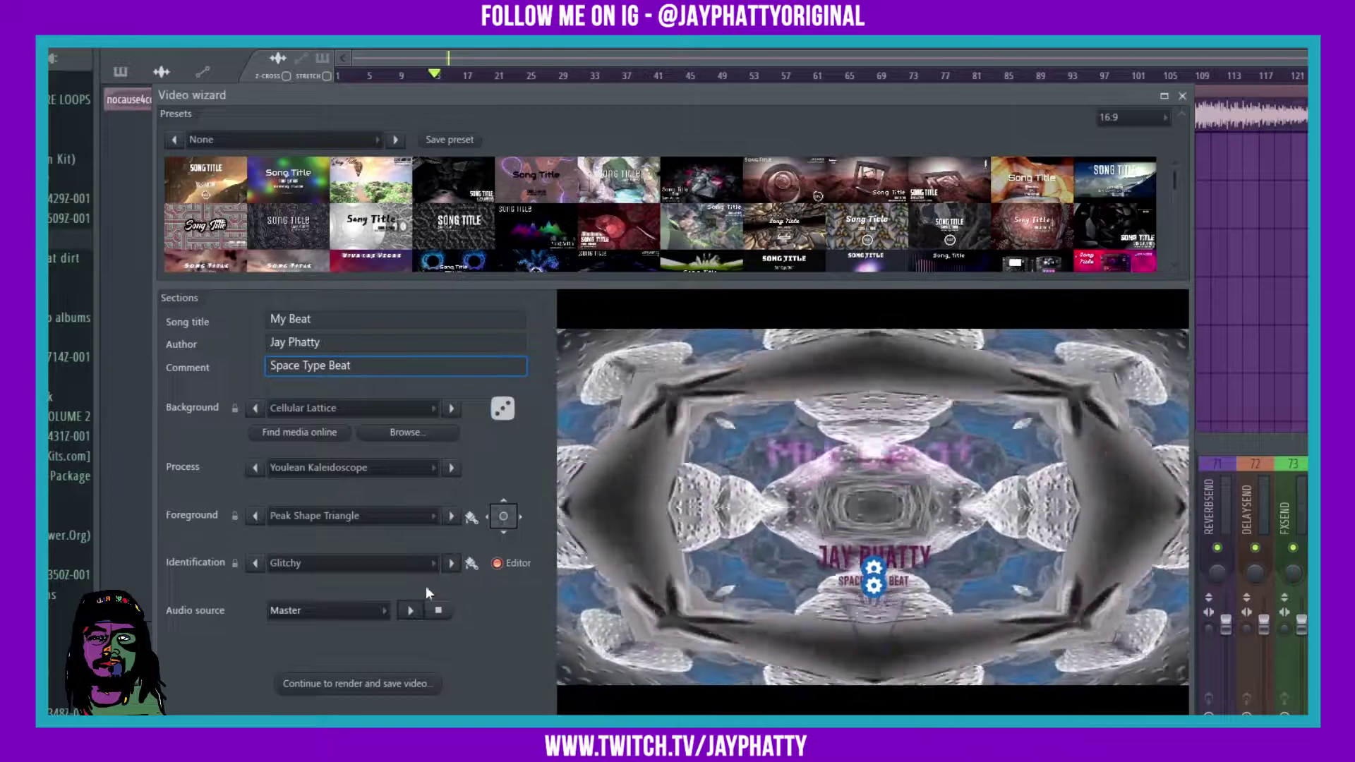
Step through title styles, past Neon marquee and Tech showdown, to Vinyl - Only Label
{"action": "left_click", "coordinate": [443, 563]}
{"action": "left_click", "coordinate": [447, 563]}
{"action": "left_click", "coordinate": [447, 564]}
{"action": "left_click", "coordinate": [447, 564]}
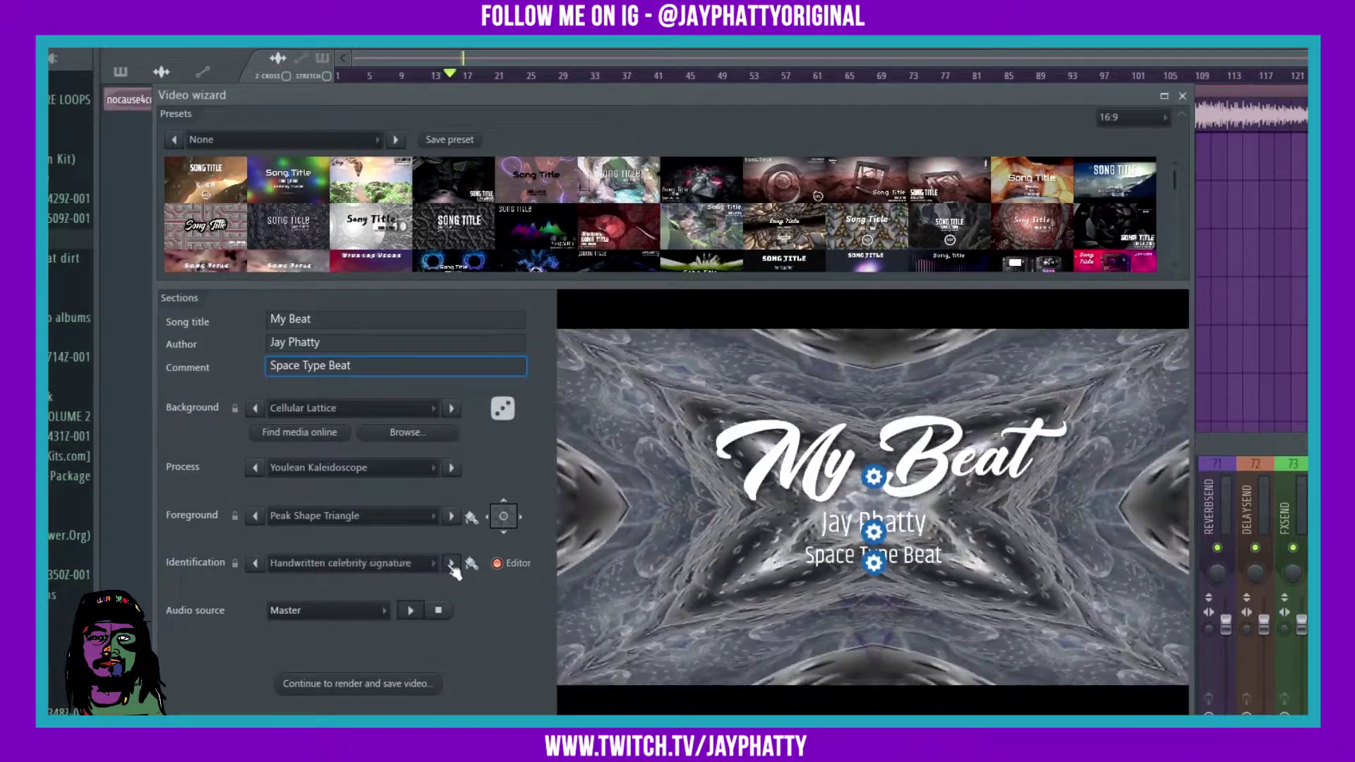
{"action": "left_click", "coordinate": [447, 563]}
{"action": "left_click", "coordinate": [447, 563]}
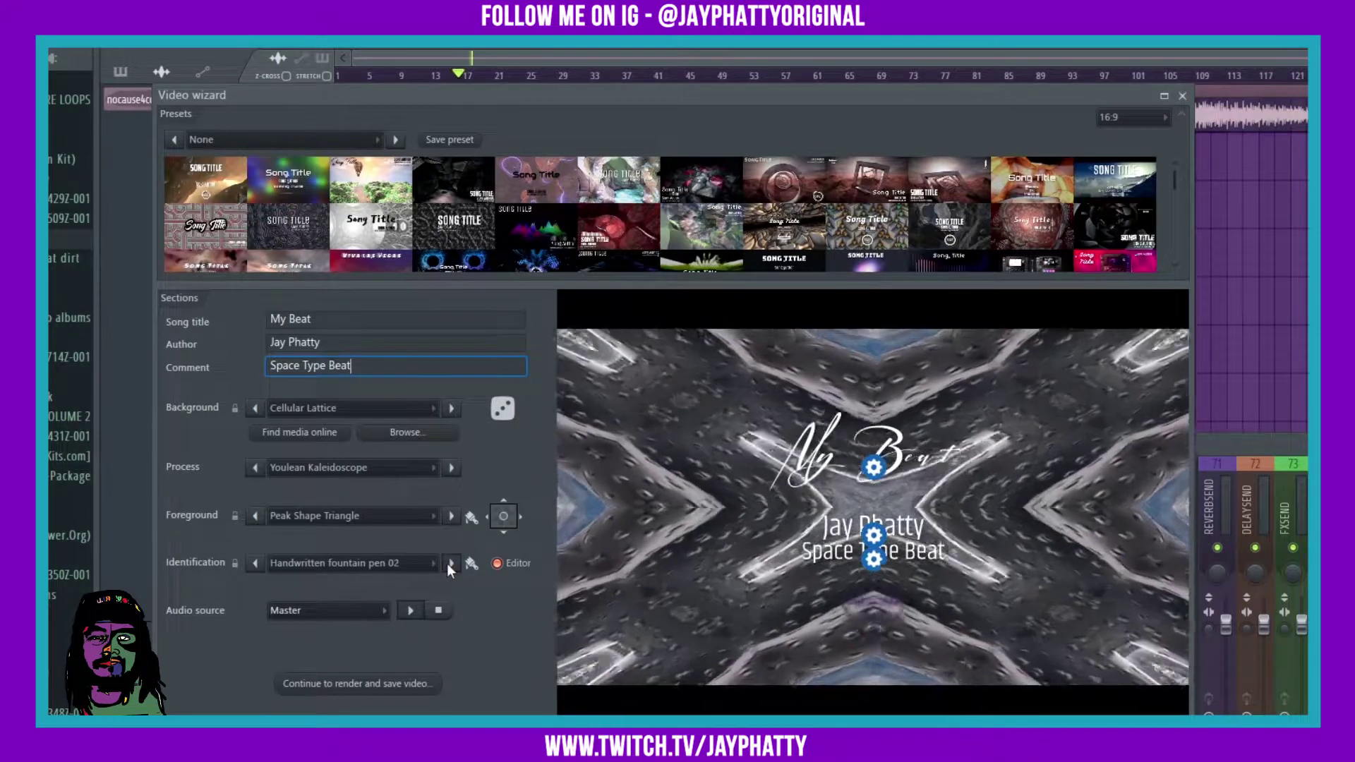
{"action": "left_click", "coordinate": [448, 563]}
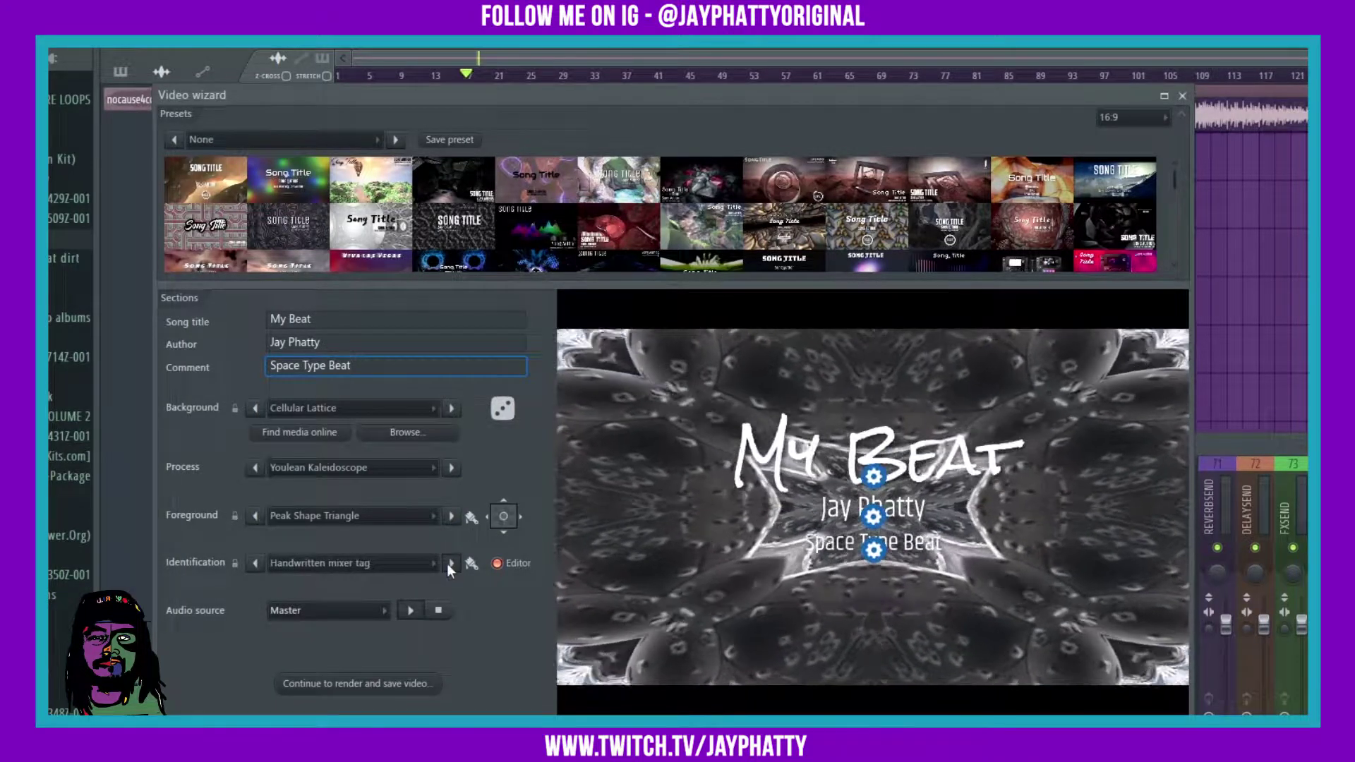
{"action": "left_click", "coordinate": [447, 563]}
{"action": "left_click", "coordinate": [447, 564]}
{"action": "left_click", "coordinate": [447, 563]}
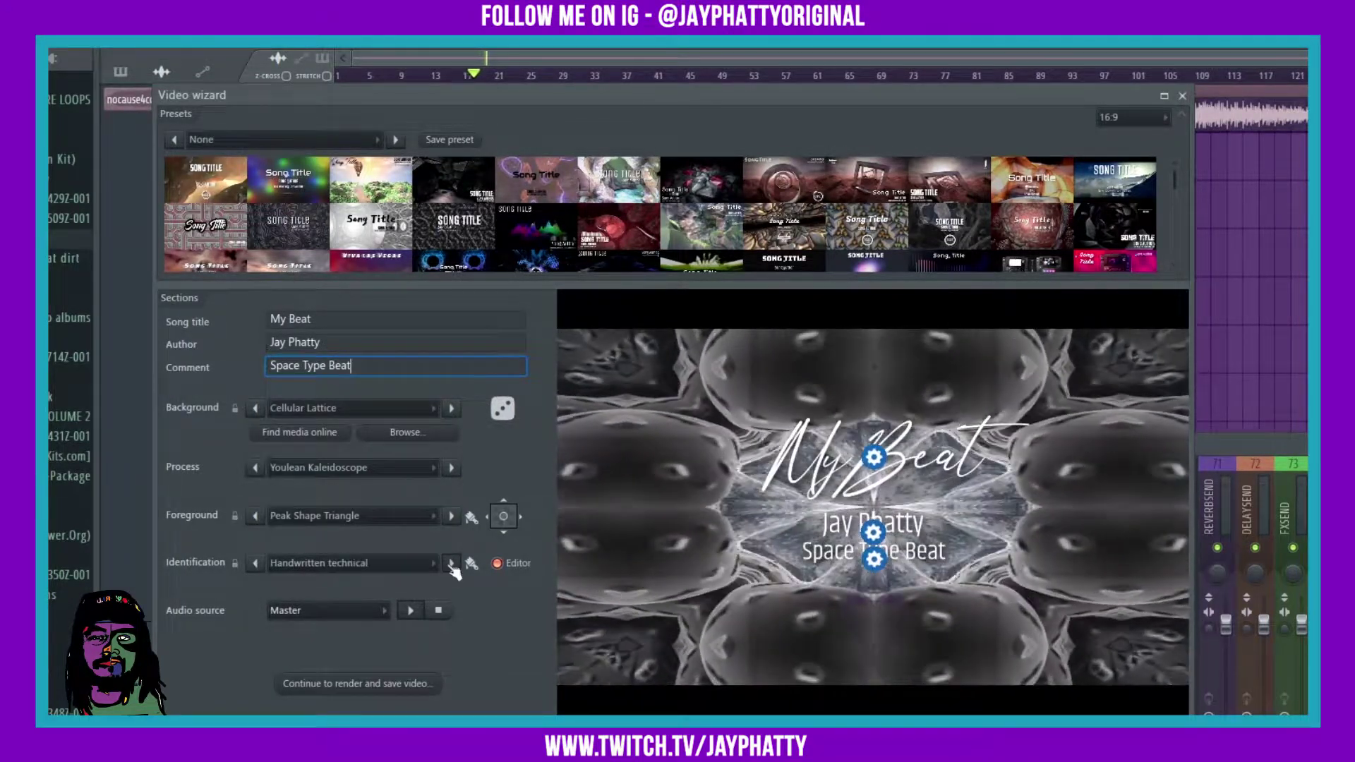
{"action": "left_click", "coordinate": [447, 563]}
{"action": "left_click", "coordinate": [447, 563]}
{"action": "left_click", "coordinate": [447, 563]}
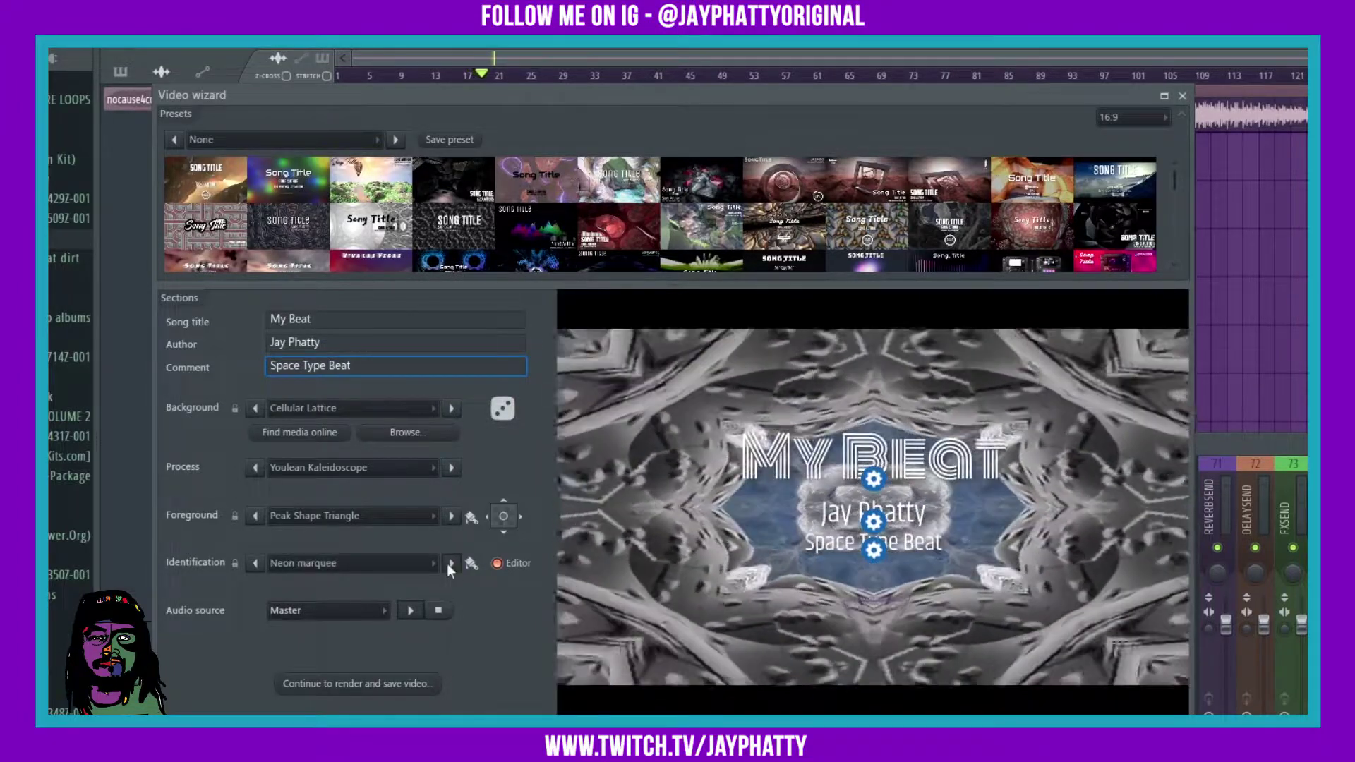
{"action": "left_click", "coordinate": [447, 564]}
{"action": "left_click", "coordinate": [447, 564]}
{"action": "left_click", "coordinate": [447, 563]}
{"action": "left_click", "coordinate": [447, 564]}
{"action": "left_click", "coordinate": [447, 563]}
{"action": "left_click", "coordinate": [447, 563]}
{"action": "left_click", "coordinate": [447, 563]}
{"action": "left_click", "coordinate": [452, 564]}
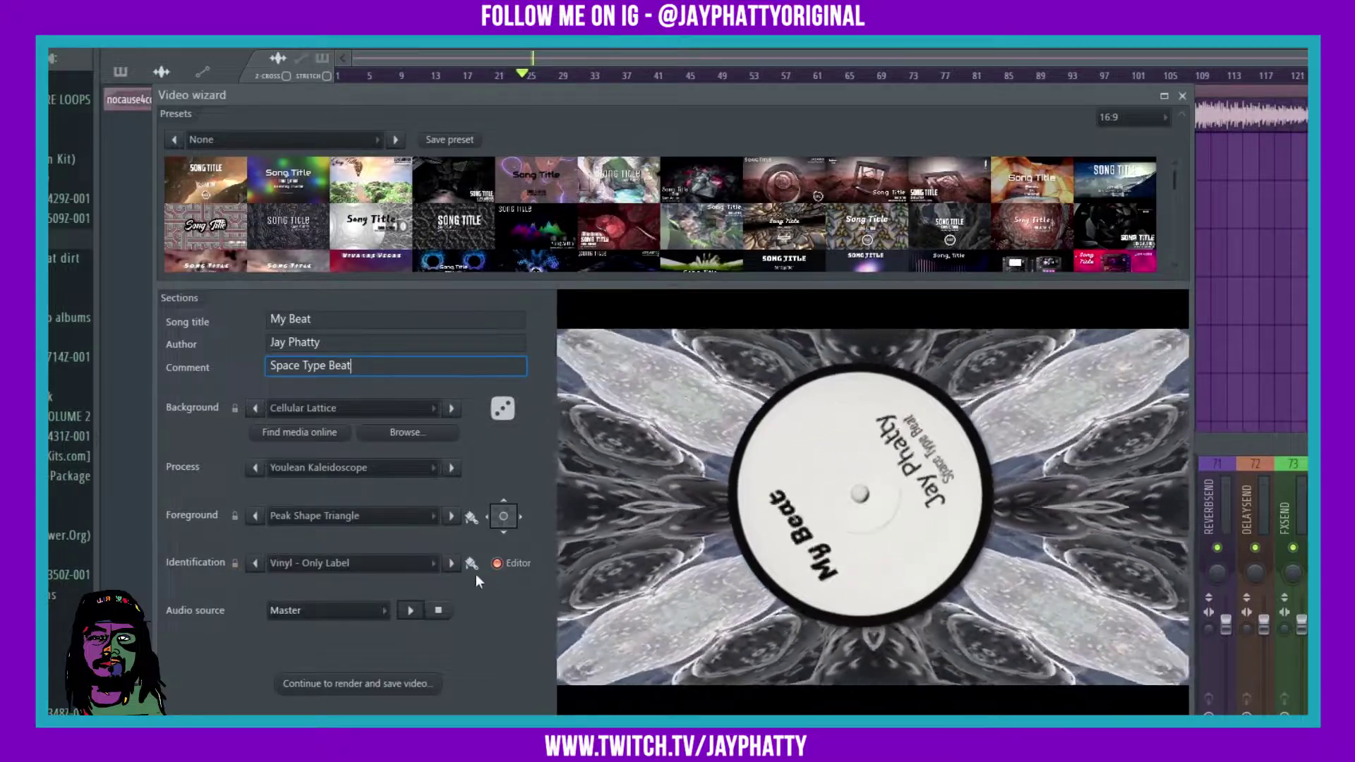
Colour the vinyl label purple
{"action": "left_click", "coordinate": [473, 565]}
{"action": "left_click", "coordinate": [560, 473]}
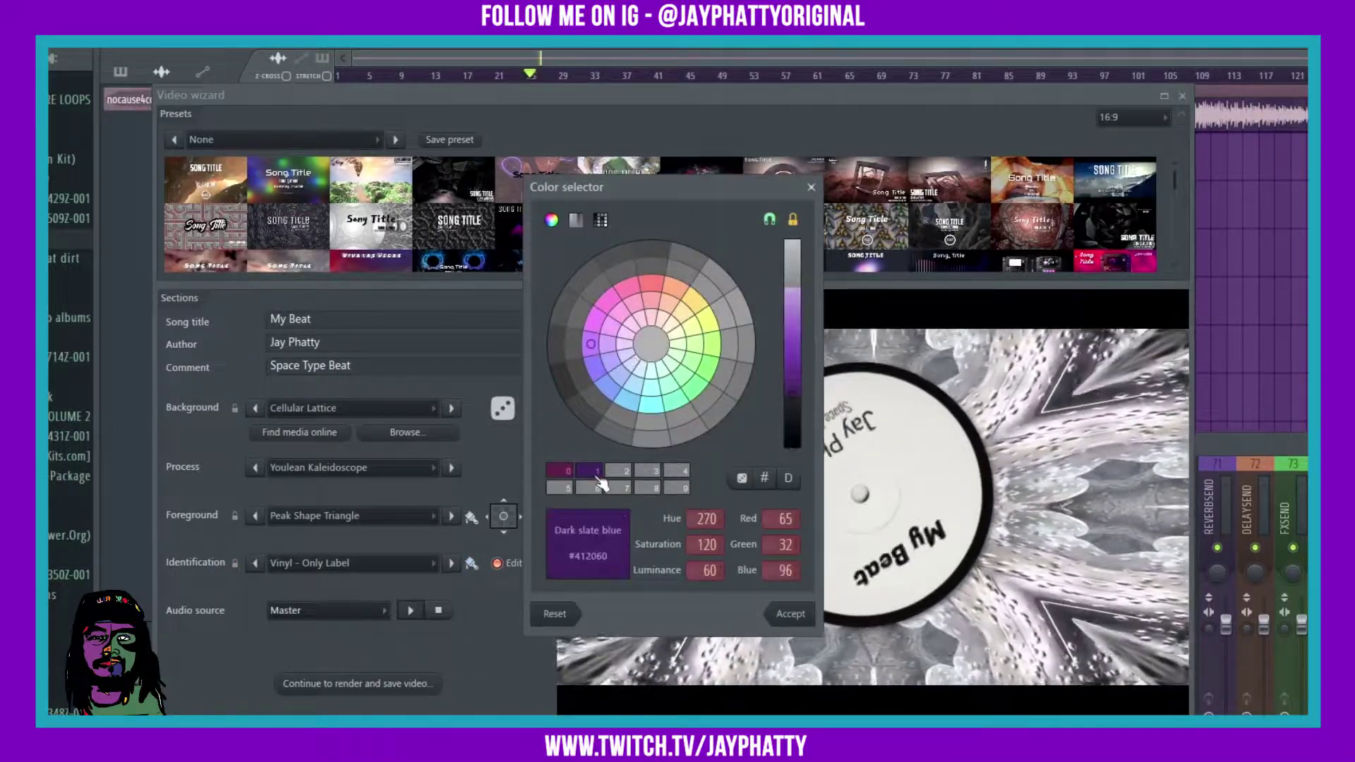
{"action": "left_click", "coordinate": [787, 619]}
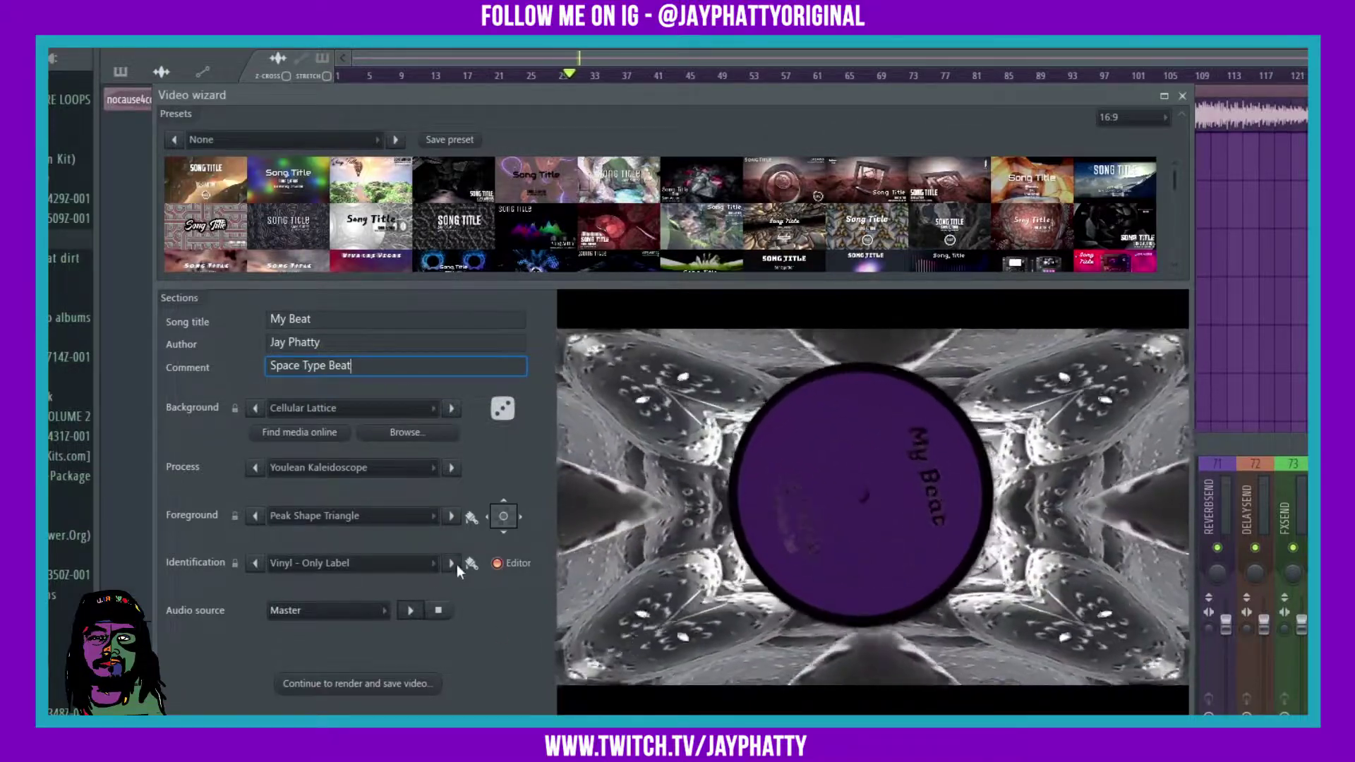
Remove the identification style, try other styles, and open the full identification style list
{"action": "left_click", "coordinate": [455, 564]}
{"action": "left_click", "coordinate": [256, 563]}
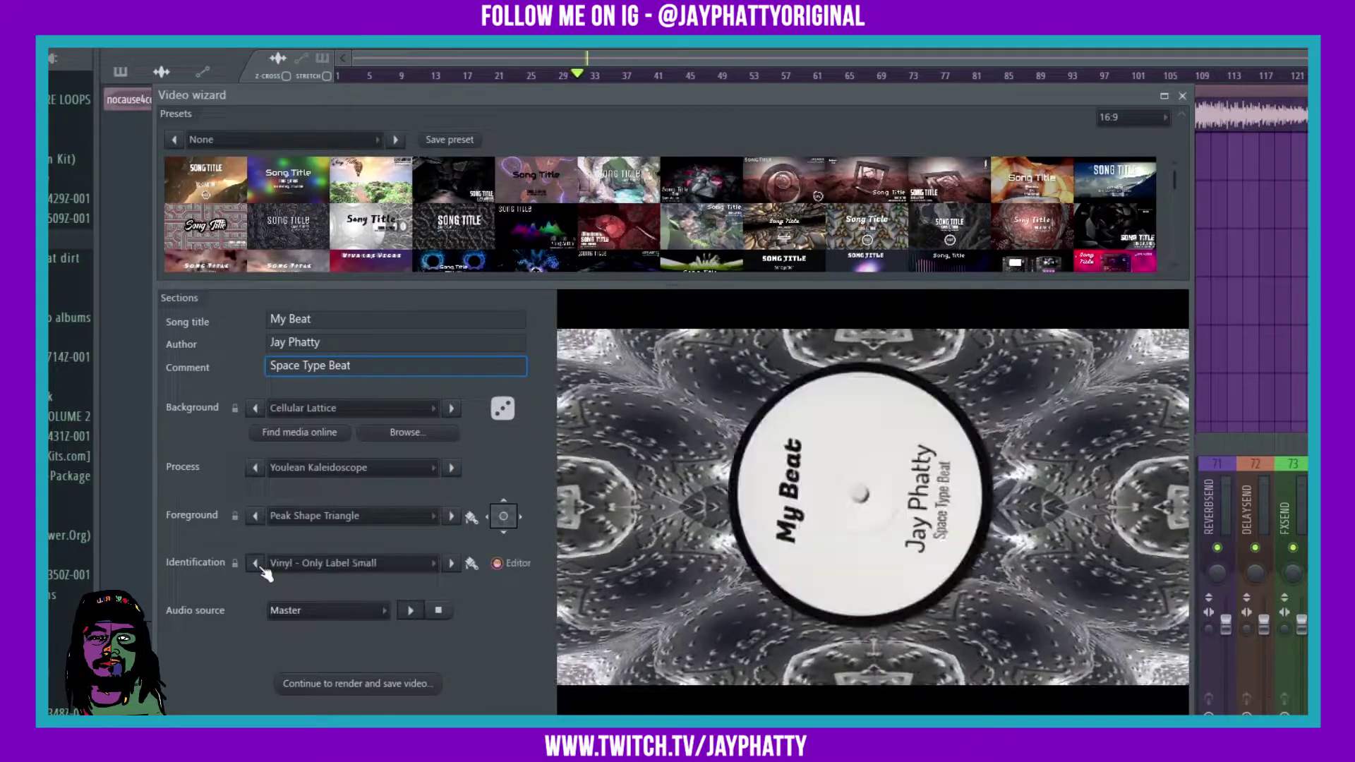
{"action": "left_click", "coordinate": [256, 563]}
{"action": "left_click", "coordinate": [358, 565]}
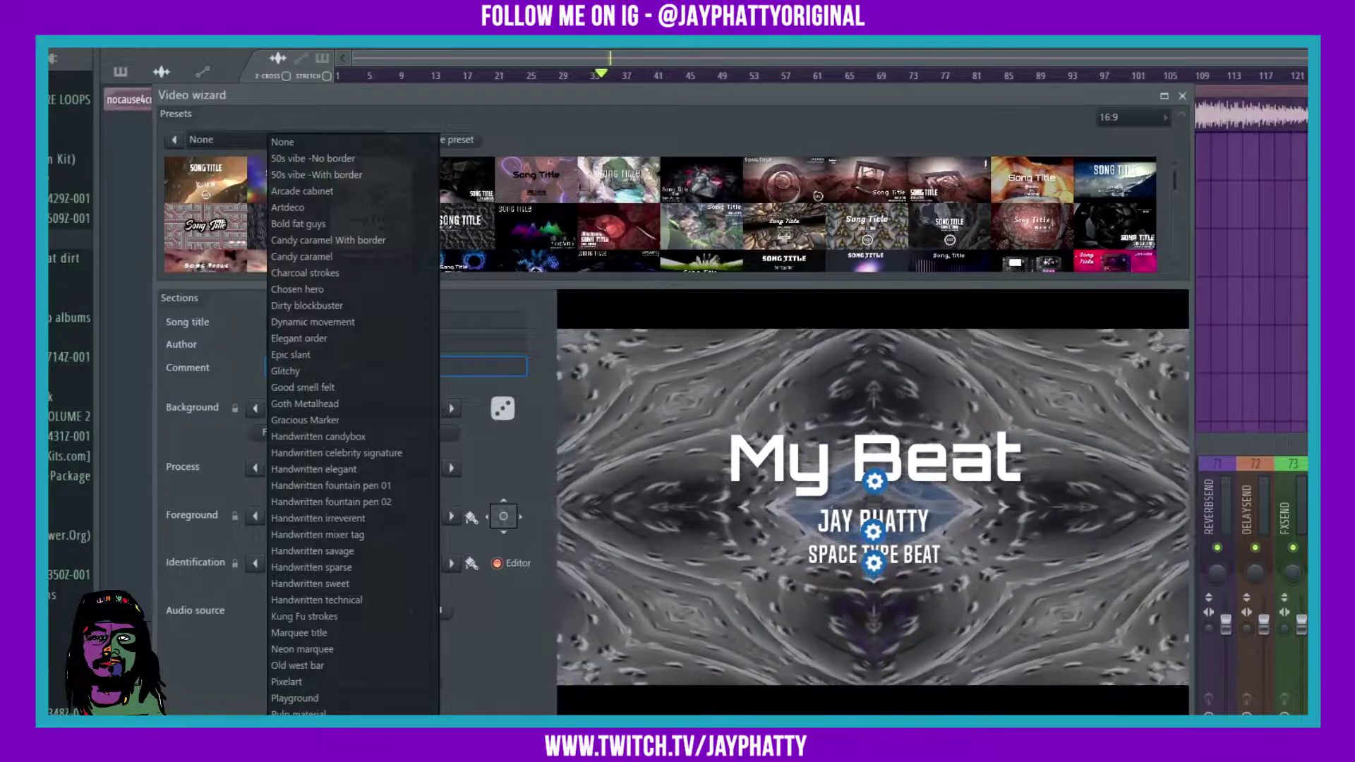
Try Superhero, then return the identification style to Vinyl - Only Label
{"action": "left_click", "coordinate": [406, 487]}
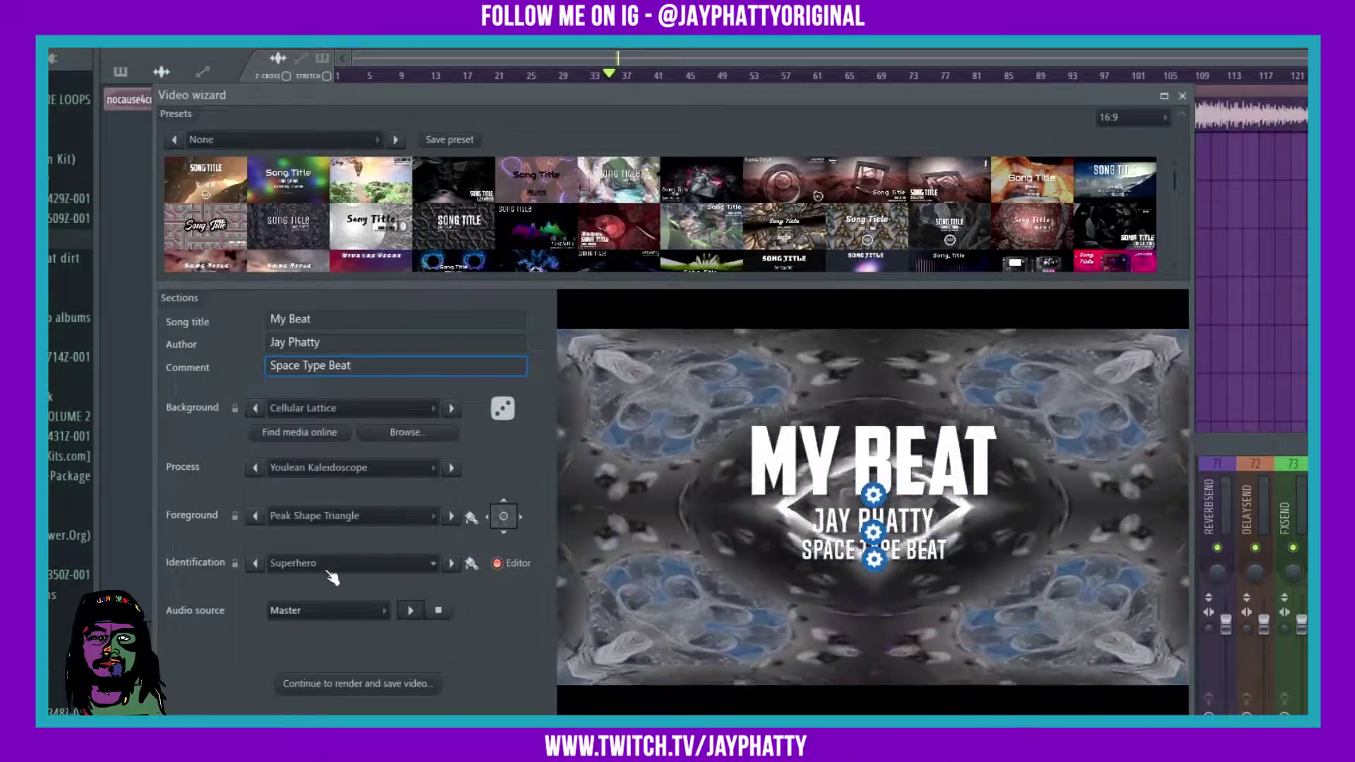
{"action": "left_click", "coordinate": [353, 563]}
{"action": "left_click", "coordinate": [328, 659]}
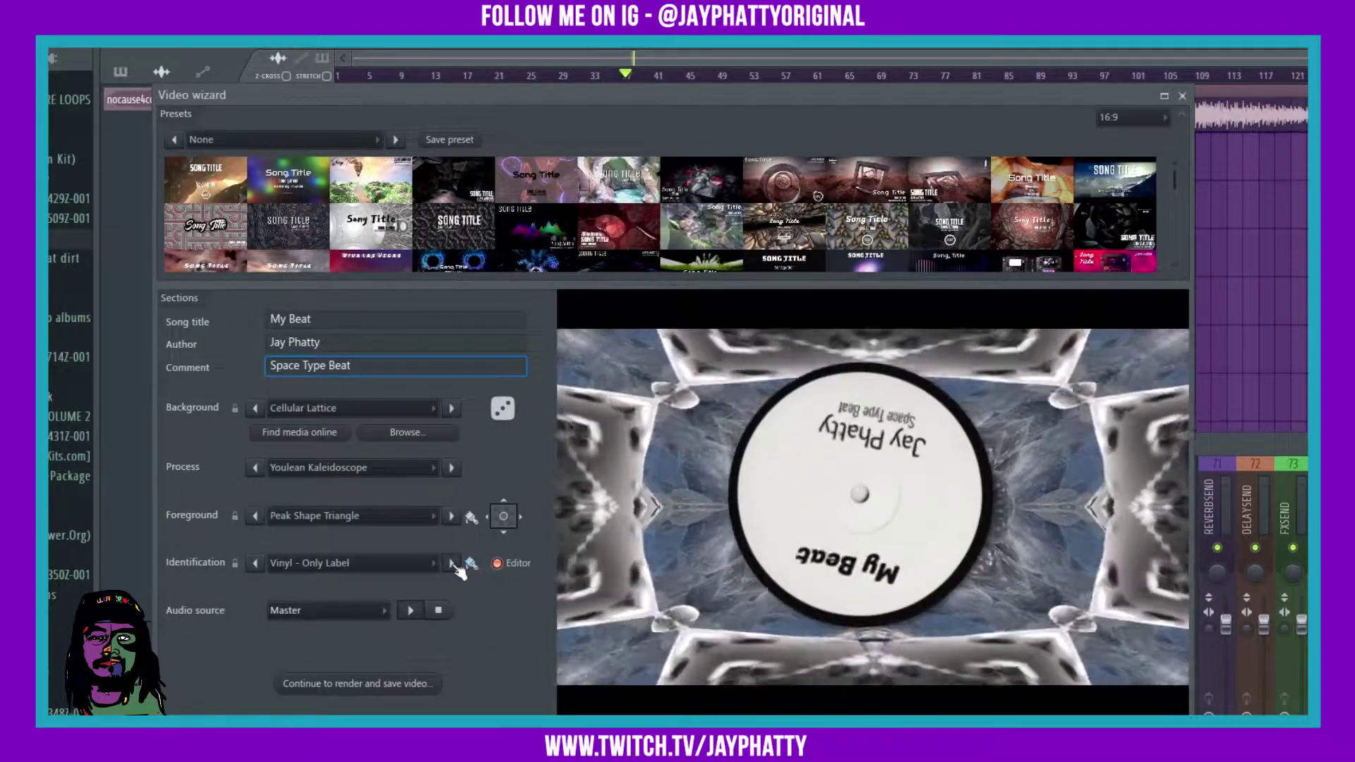
{"action": "left_click", "coordinate": [471, 563]}
{"action": "left_click", "coordinate": [255, 563]}
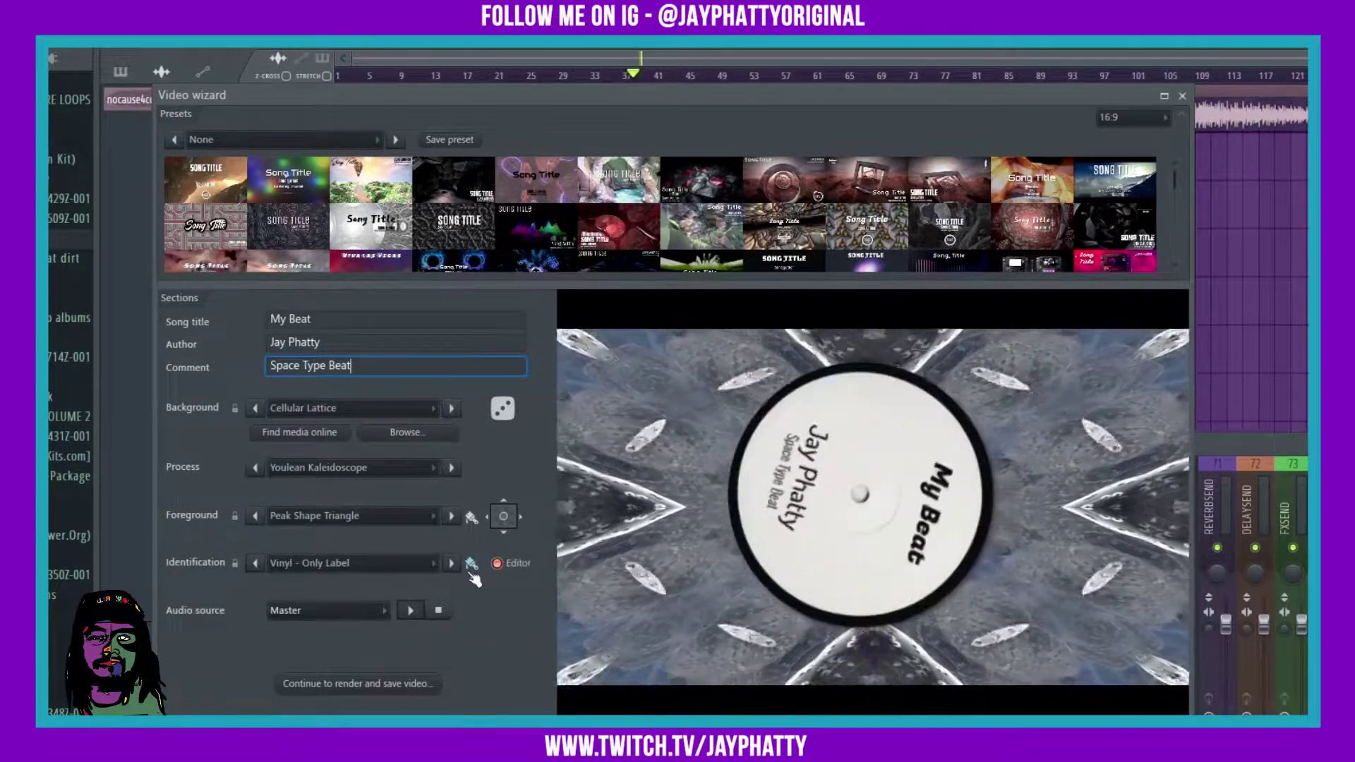
Colour the record label purple #60204E
{"action": "left_click", "coordinate": [472, 563]}
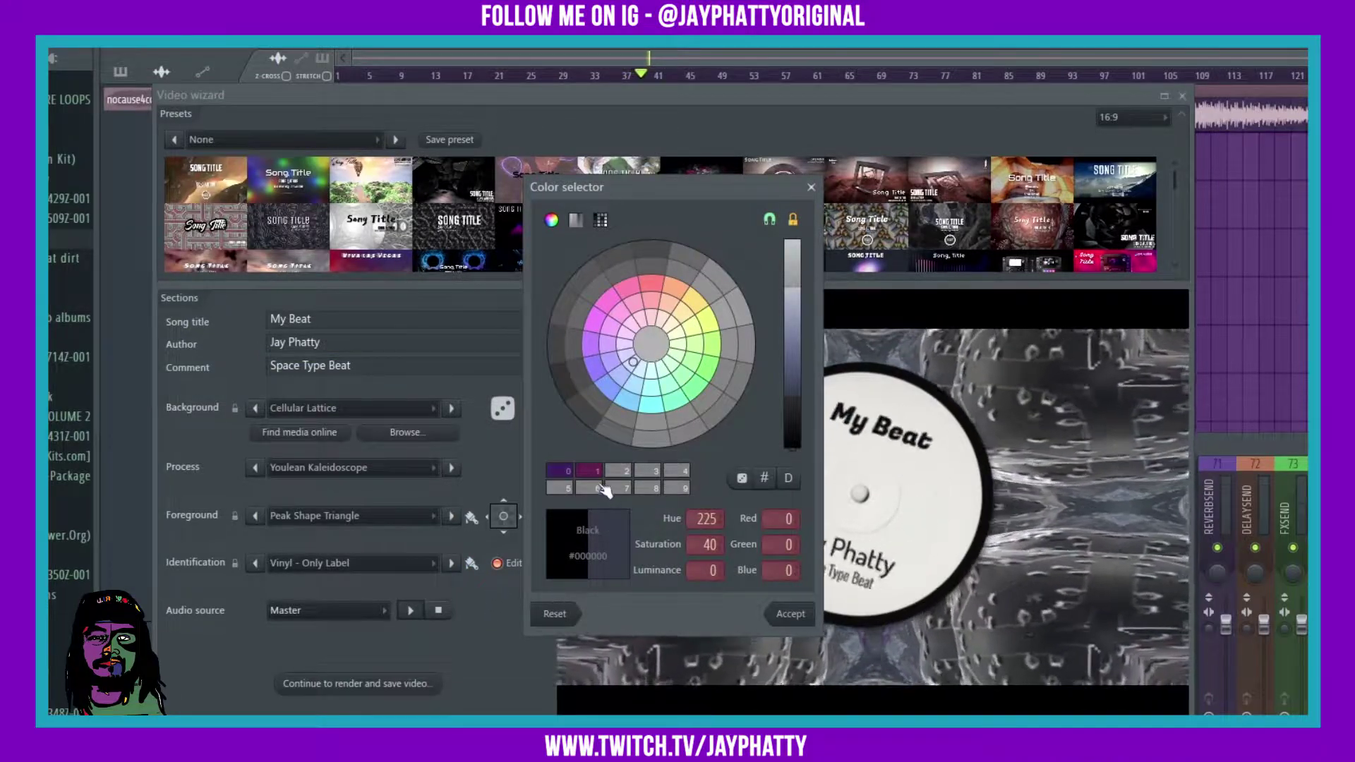
{"action": "scroll", "coordinate": [616, 557], "scroll_direction": "up", "scroll_amount": 5}
{"action": "left_click", "coordinate": [597, 491]}
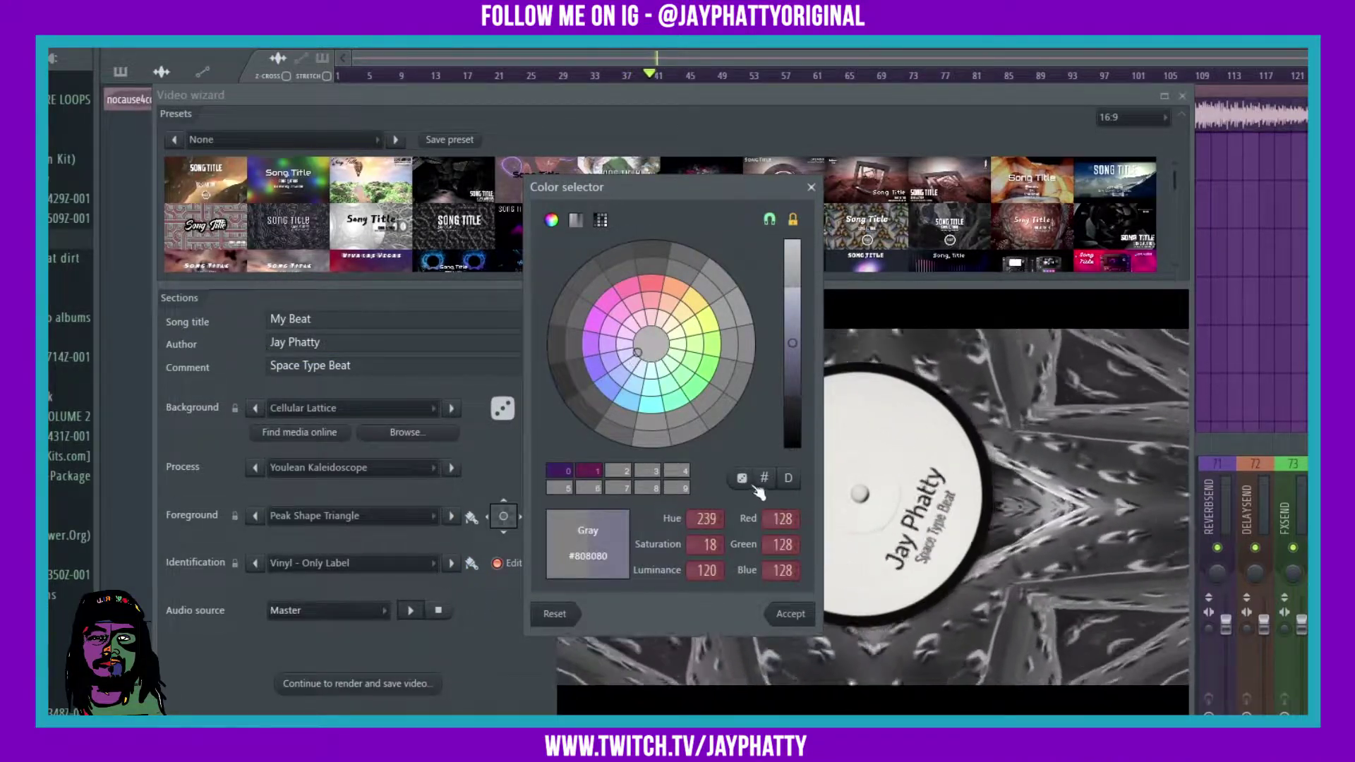
{"action": "left_click", "coordinate": [597, 470]}
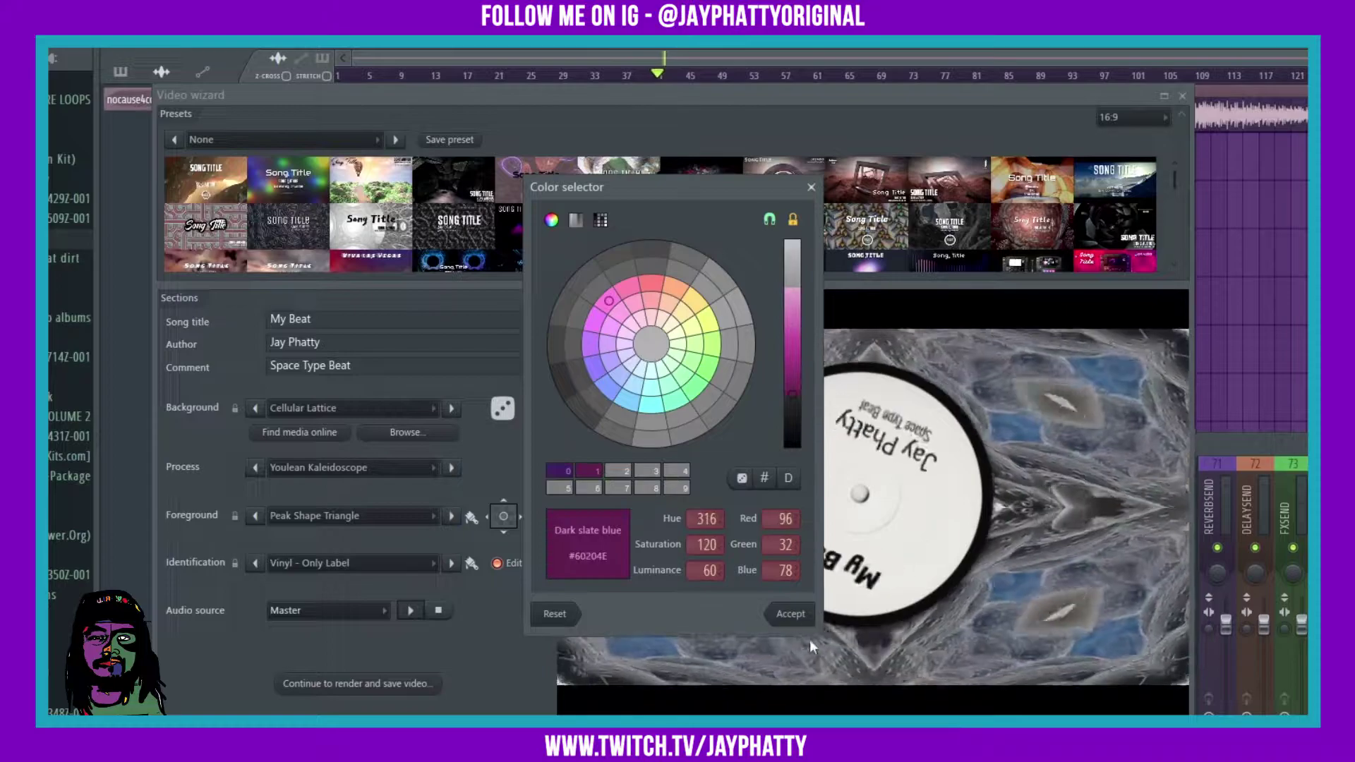
{"action": "left_click", "coordinate": [790, 613]}
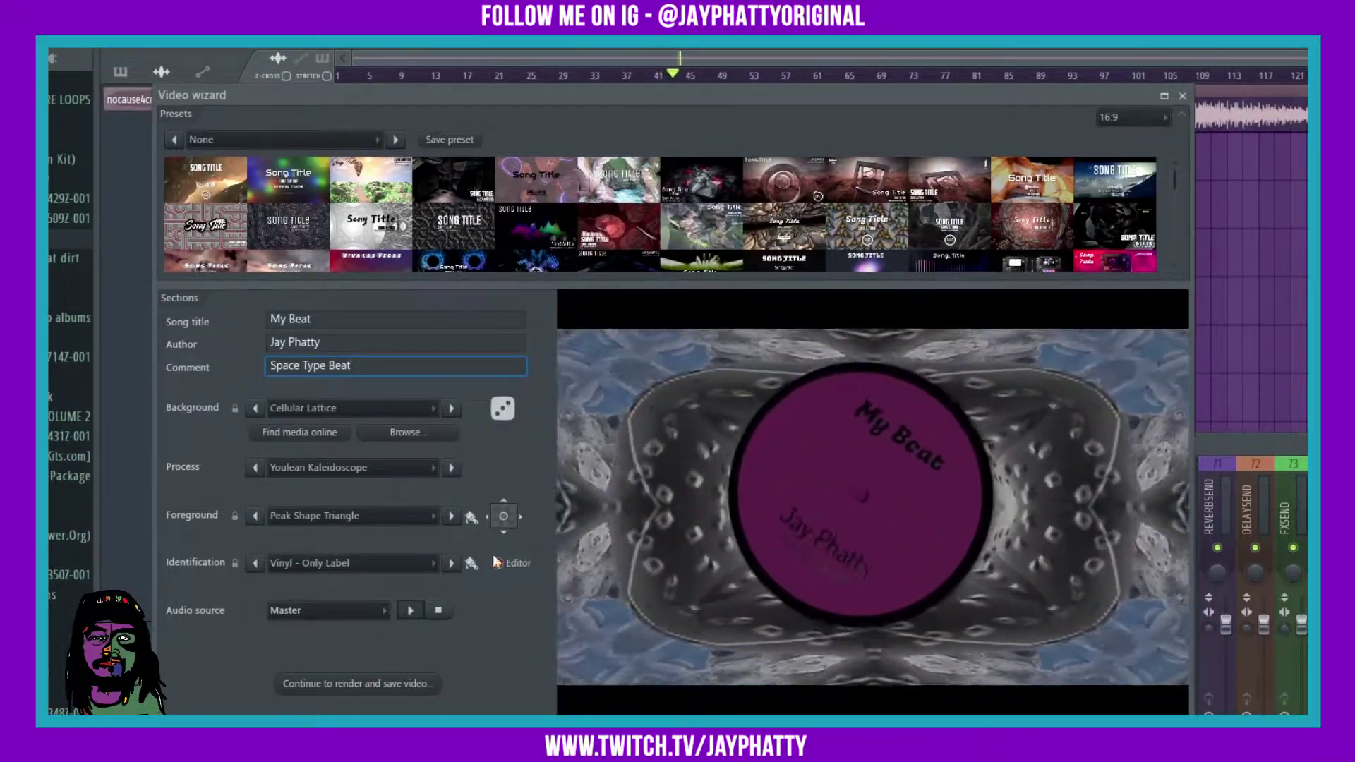
Switch the foreground to Polar Arc thick Down beneath the purple vinyl label
{"action": "left_click", "coordinate": [451, 516]}
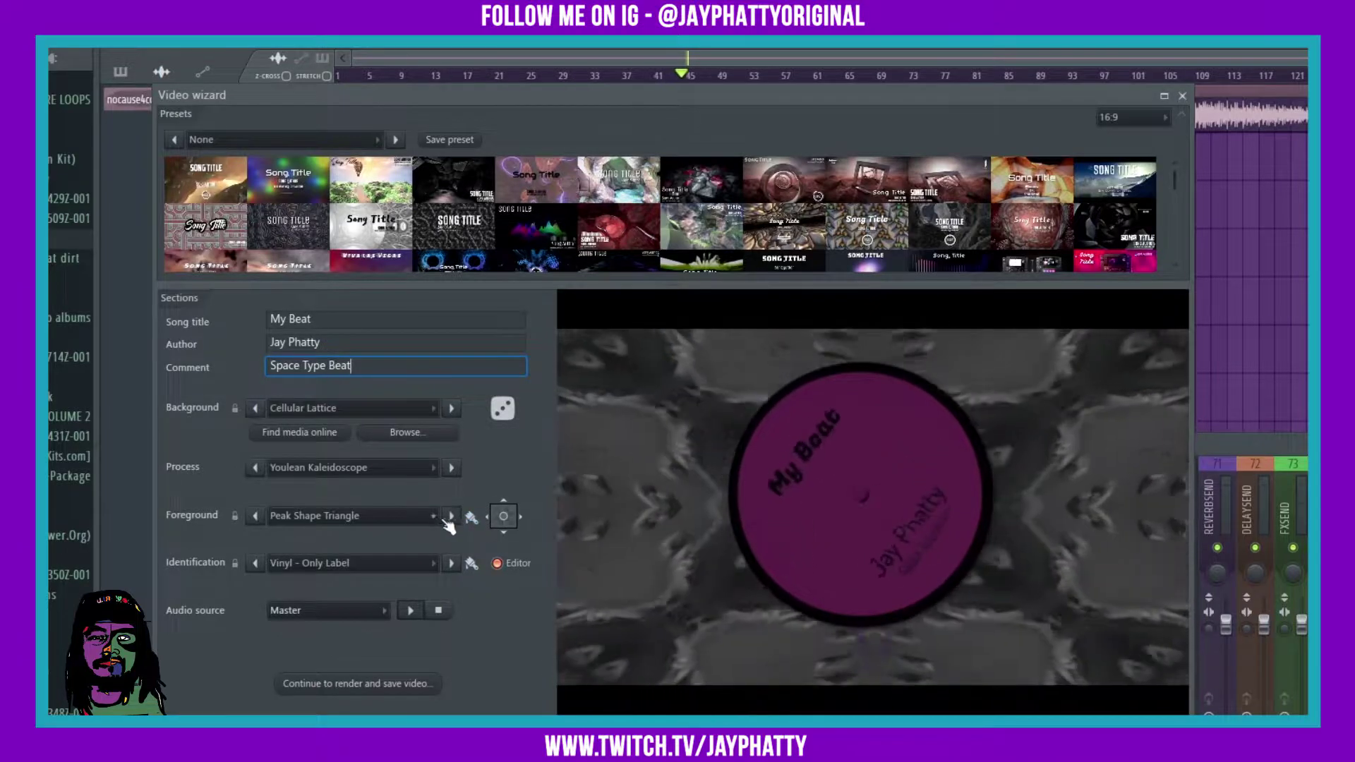
{"action": "left_click", "coordinate": [451, 516]}
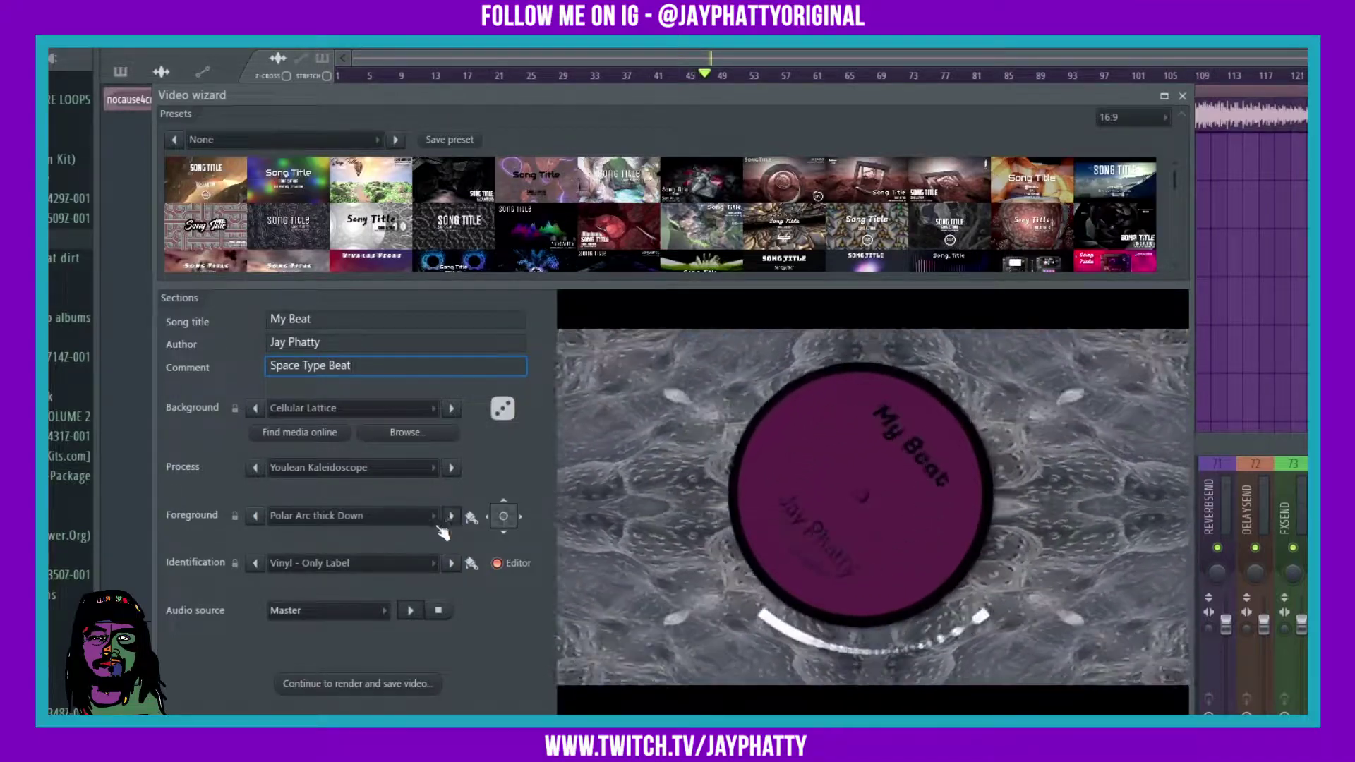
{"action": "left_click", "coordinate": [878, 500]}
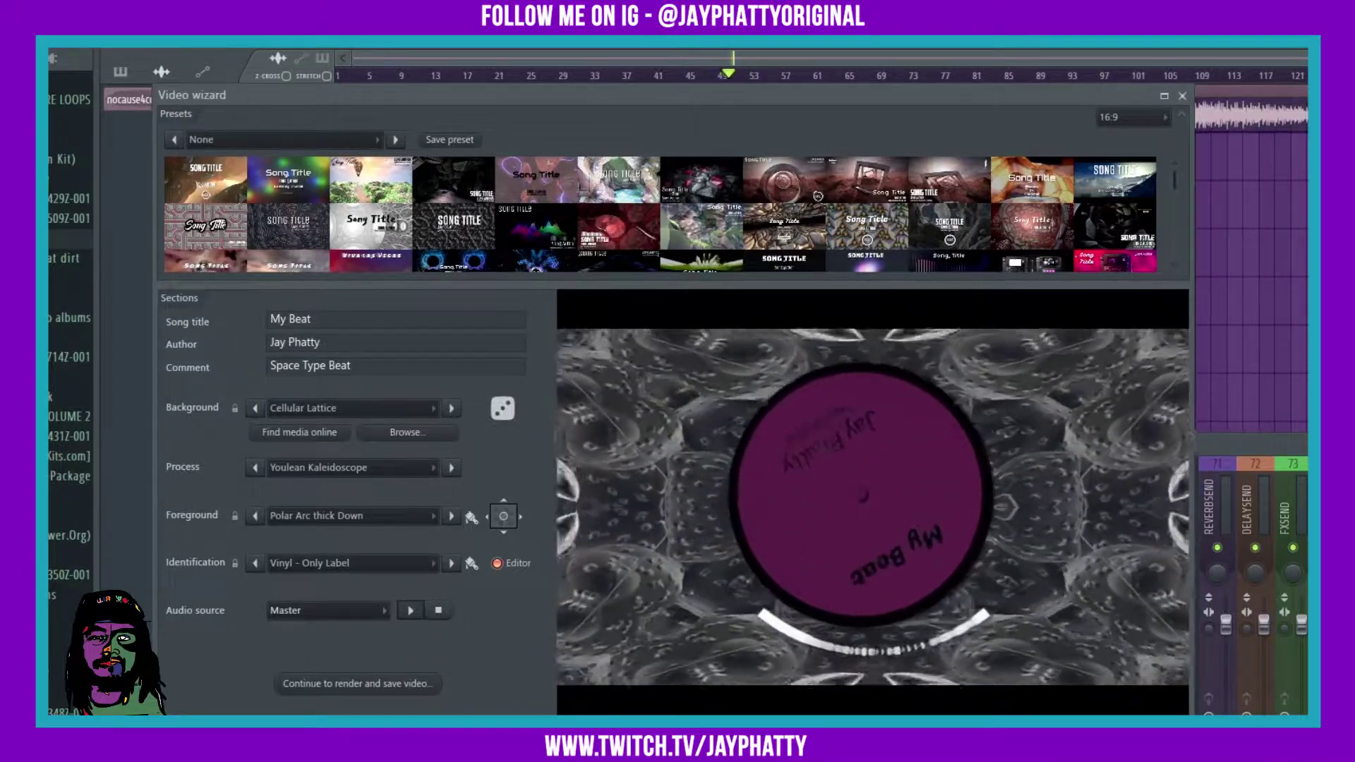
Keep the aspect ratio at 16:9 and stop playback, rewinding the song
{"action": "left_click", "coordinate": [1130, 117]}
{"action": "left_click", "coordinate": [1119, 129]}
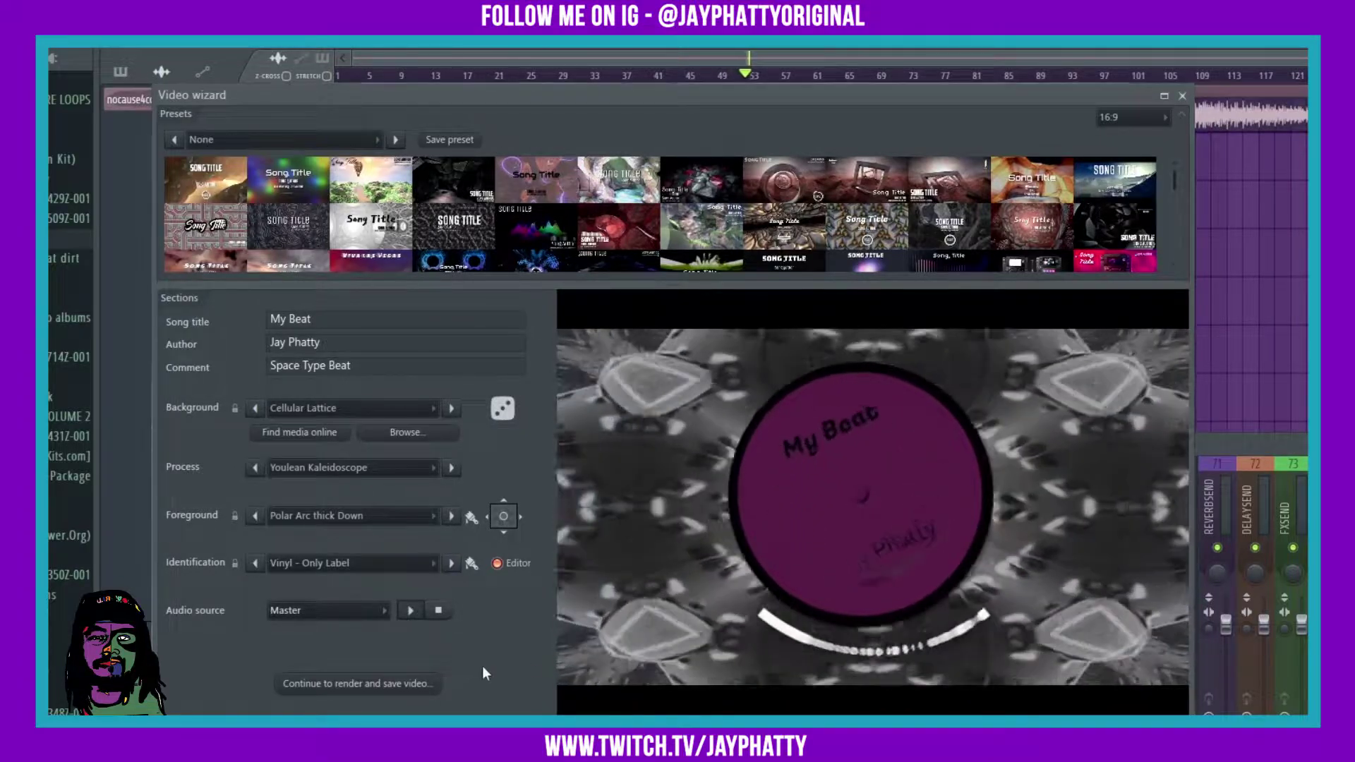
{"action": "left_click", "coordinate": [438, 611]}
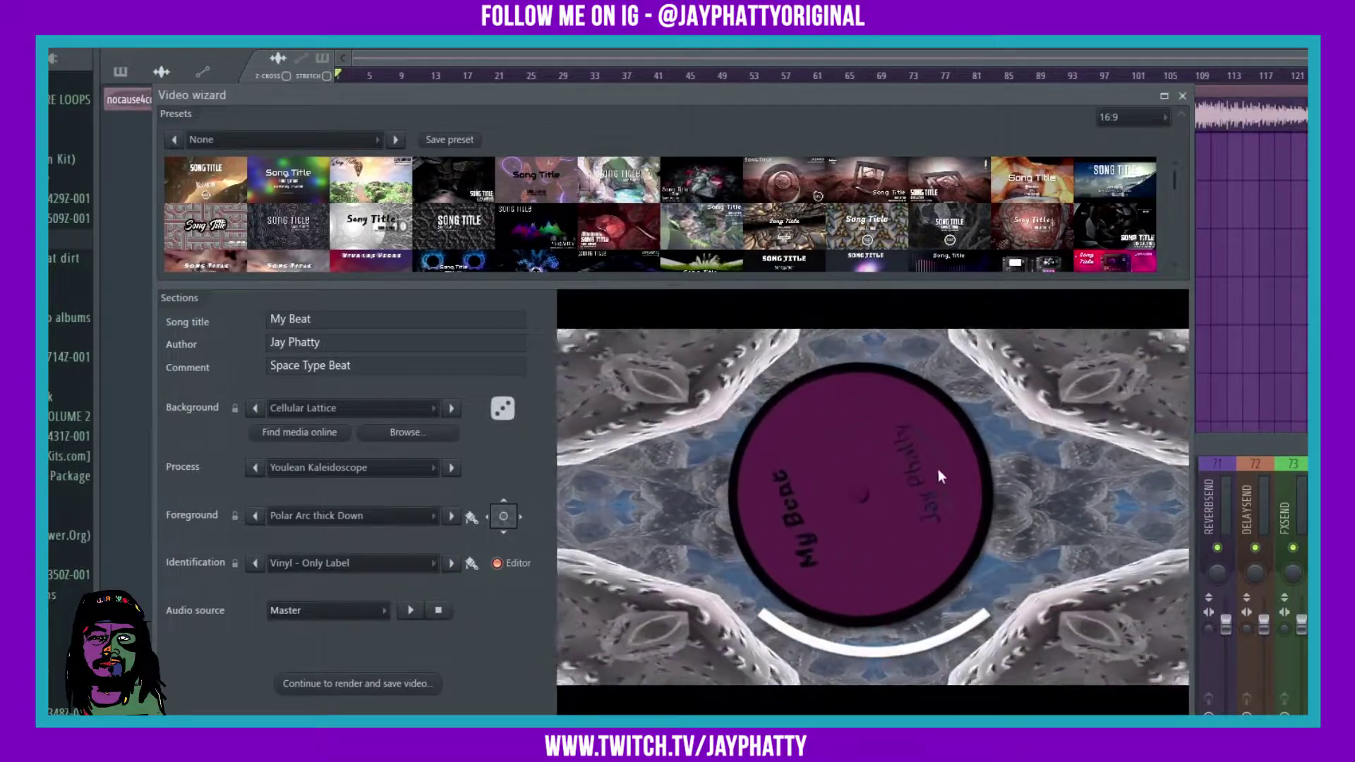
Change the wizard's aspect ratio from 16:9 to a square 1:1 frame
{"action": "left_click", "coordinate": [1132, 116]}
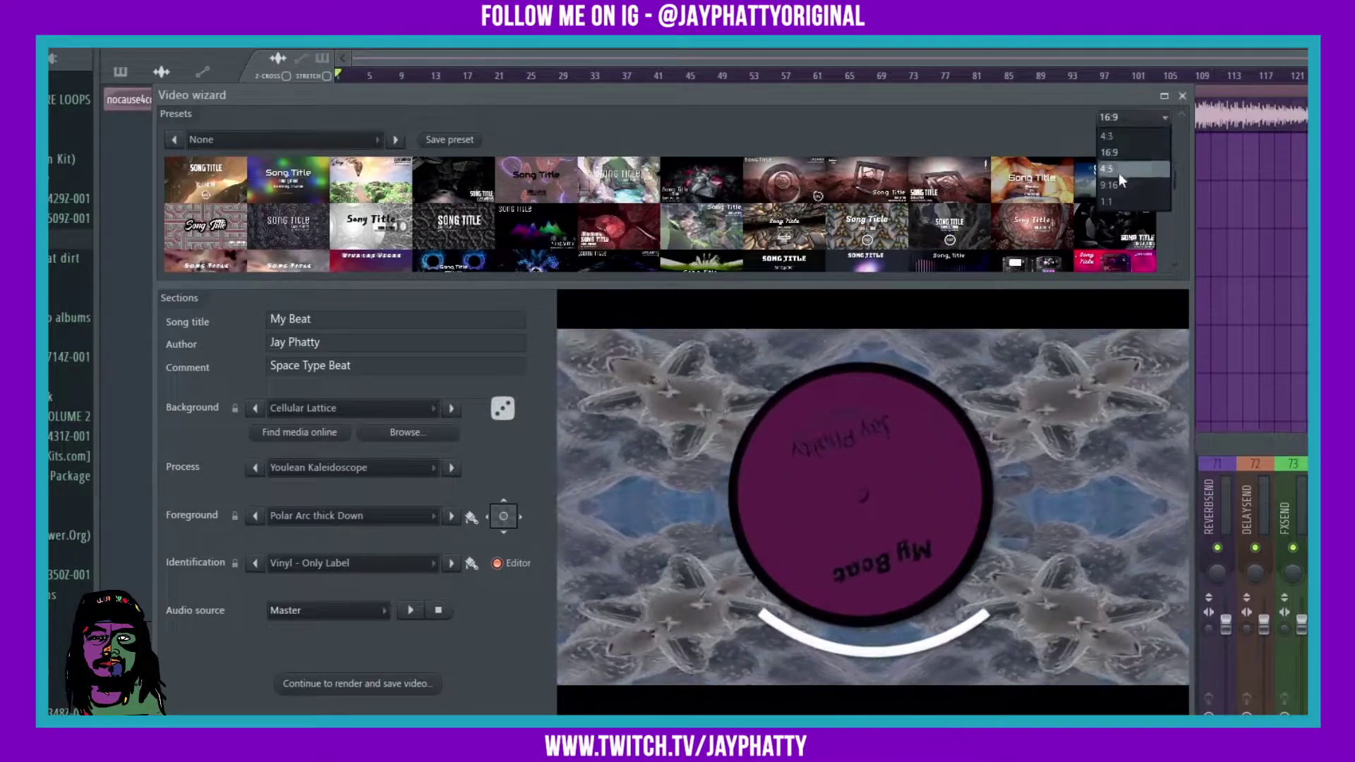
{"action": "left_click", "coordinate": [1107, 198]}
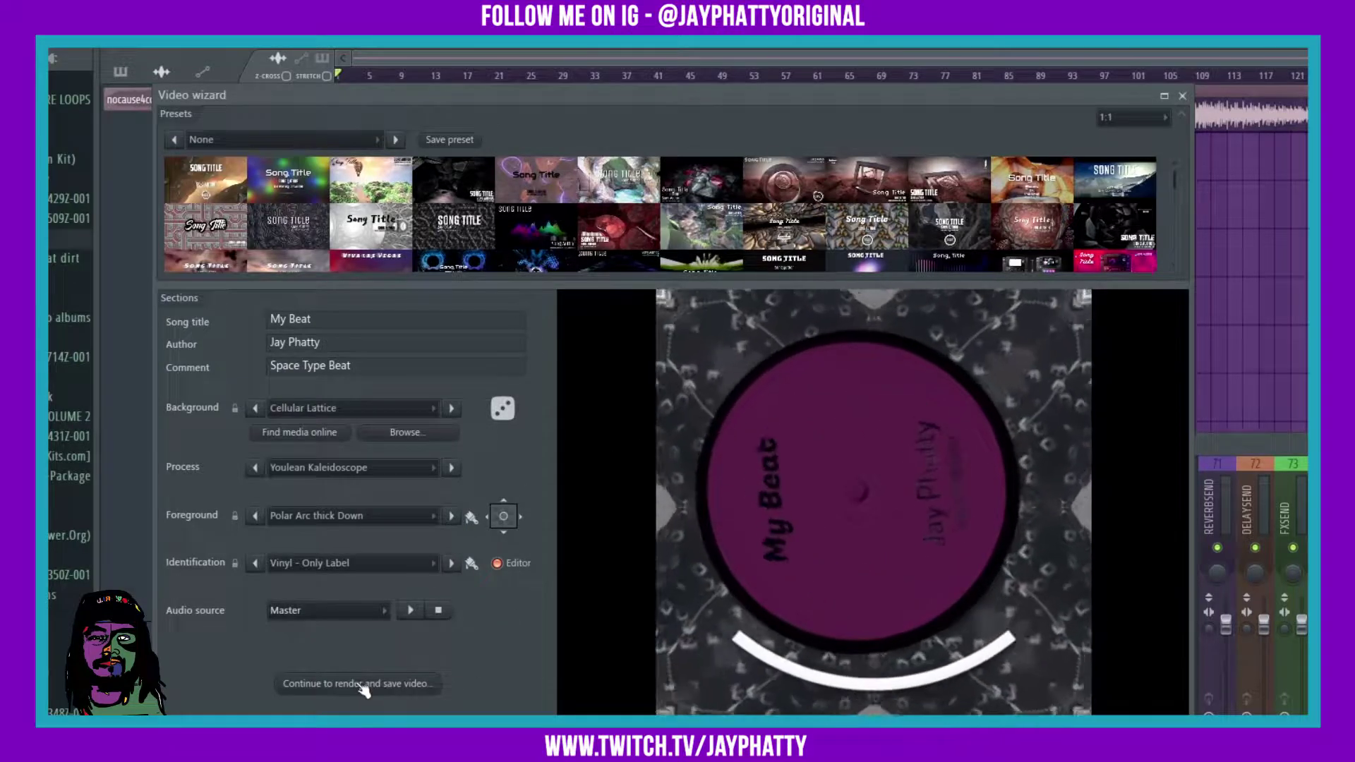
Continue to rendering, cancel the Video export settings, and review the Cellular Lattice, Kaleidoscope and Polar layers
{"action": "left_click", "coordinate": [361, 684]}
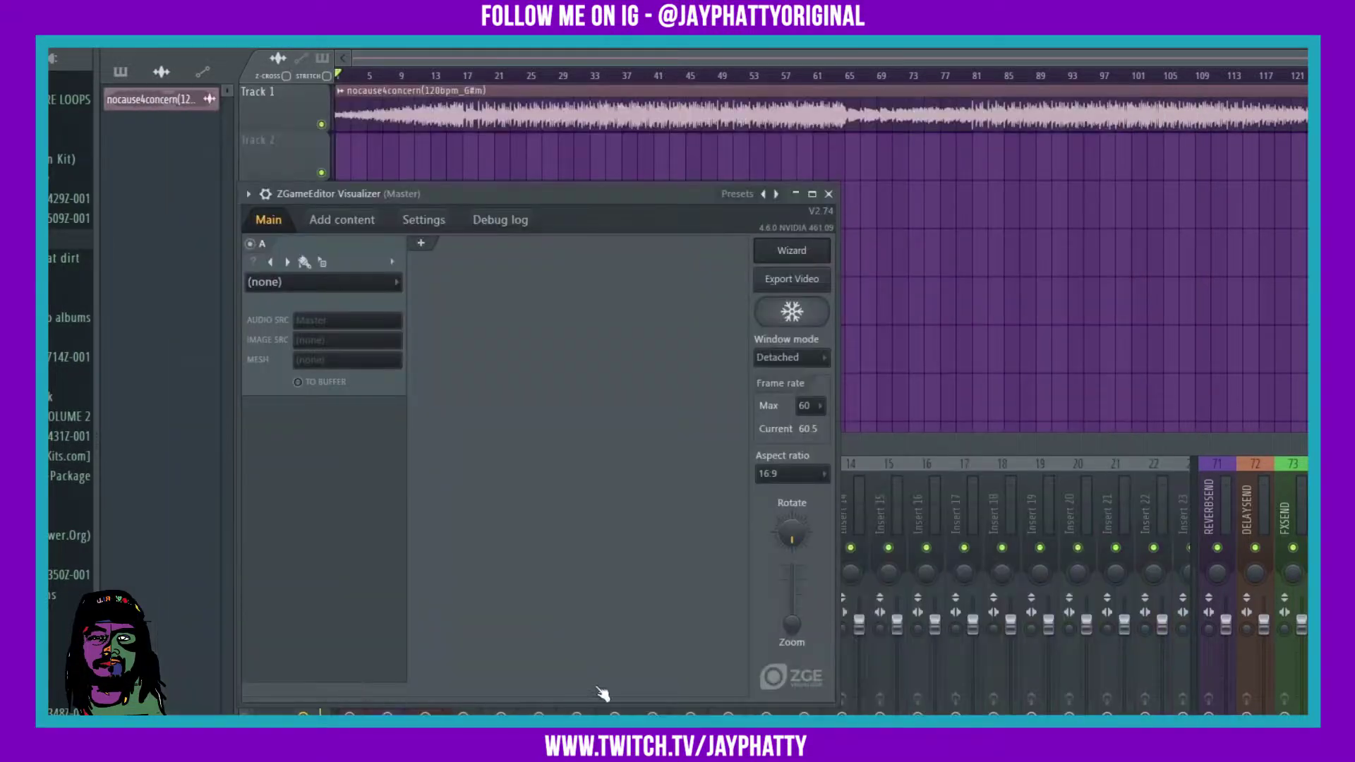
{"action": "key", "text": "Escape"}
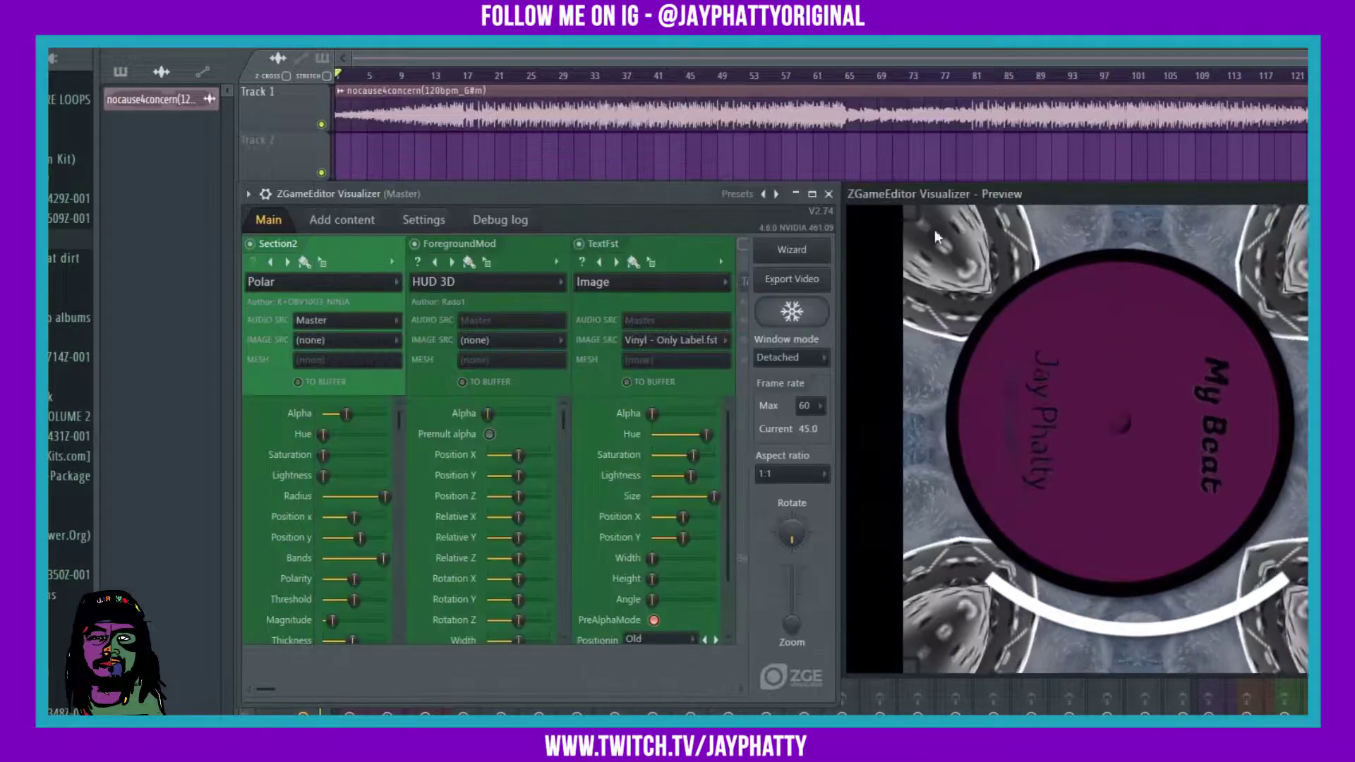
{"action": "scroll", "coordinate": [546, 250], "scroll_direction": "down", "scroll_amount": 3}
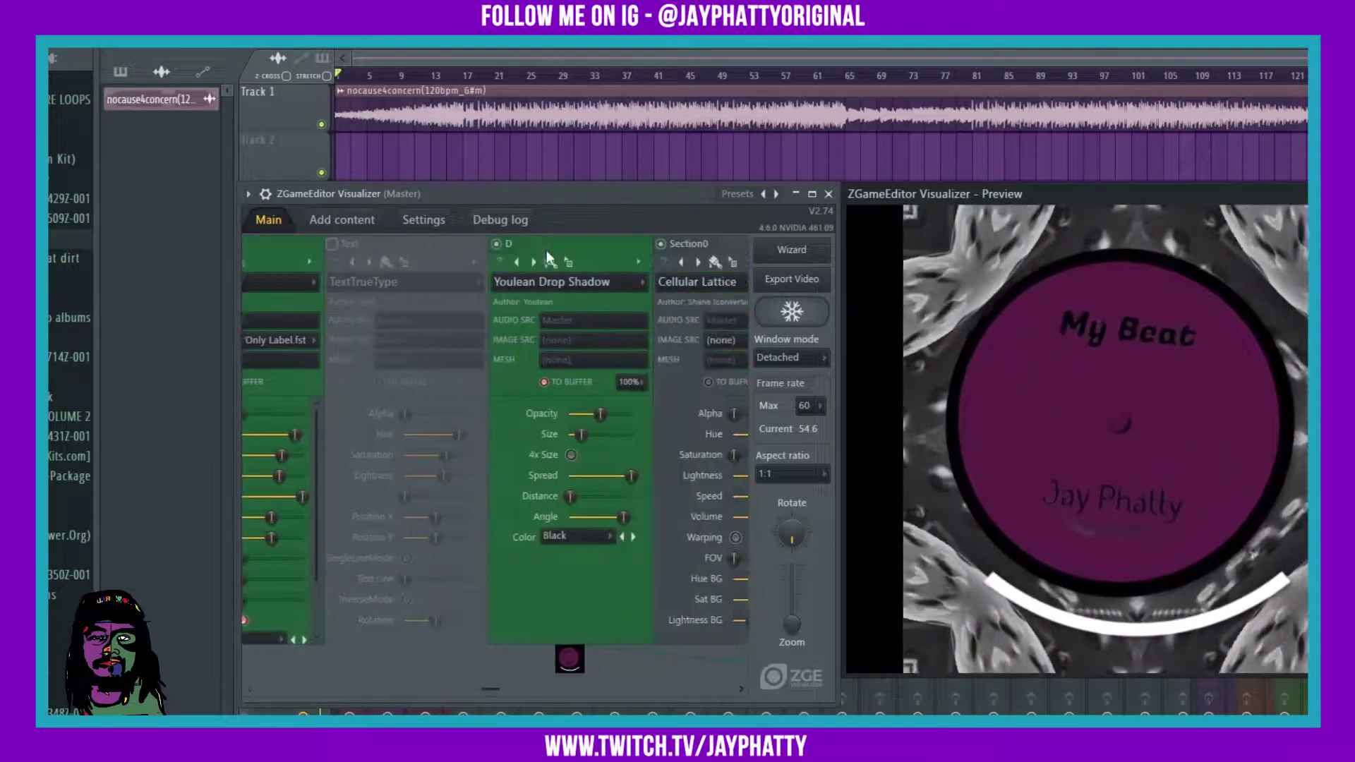
{"action": "scroll", "coordinate": [546, 250], "scroll_direction": "down", "scroll_amount": 2}
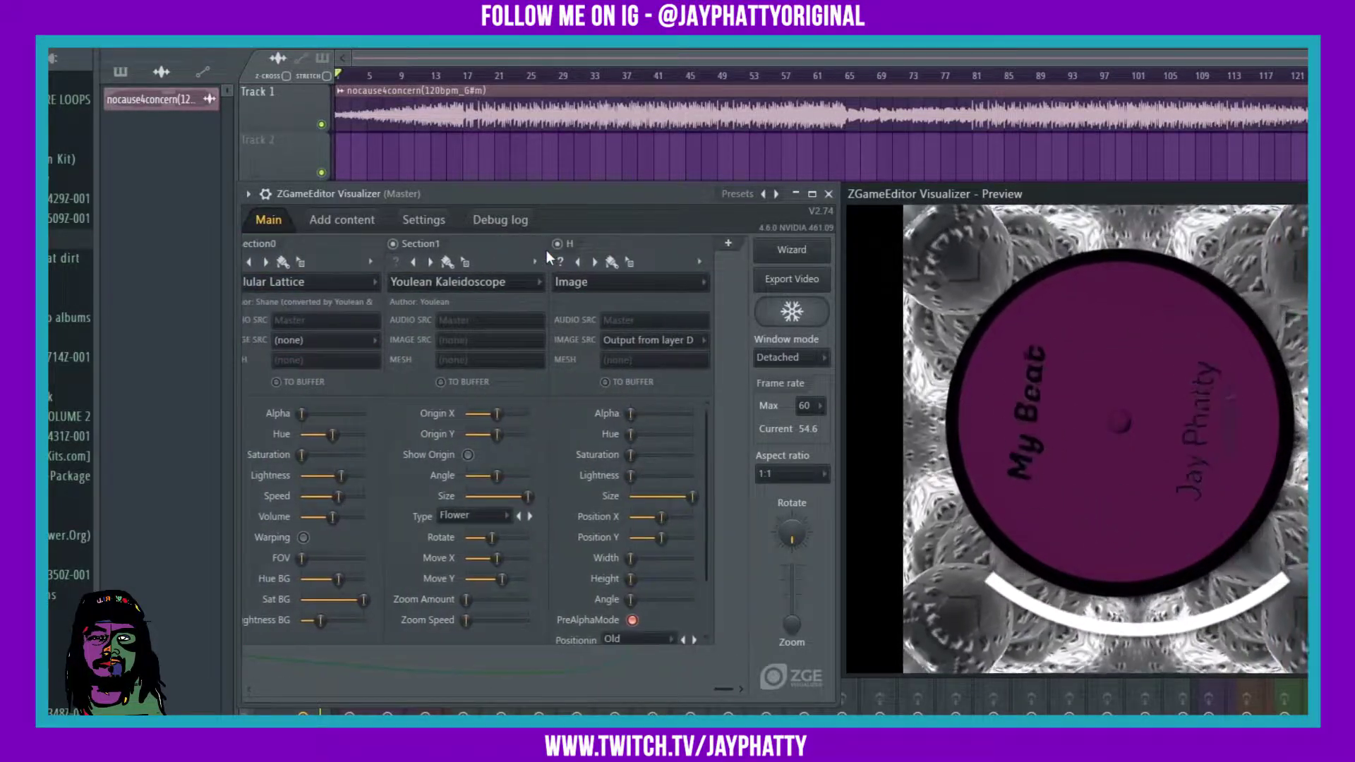